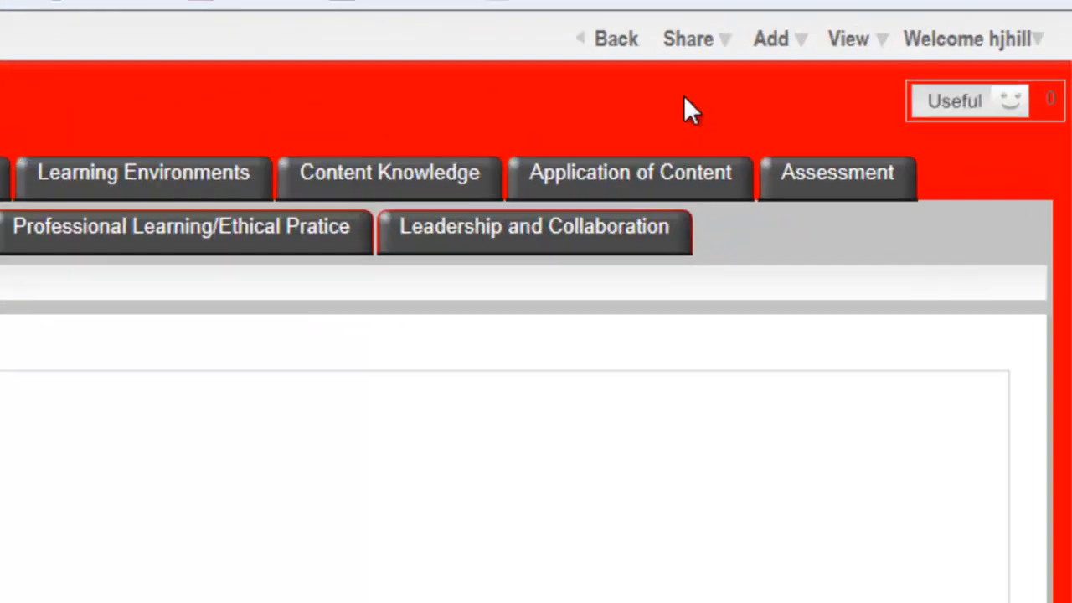
Open the binder for editing and apply the Text - Media layout template to the About Me tab
left_click(953, 21)
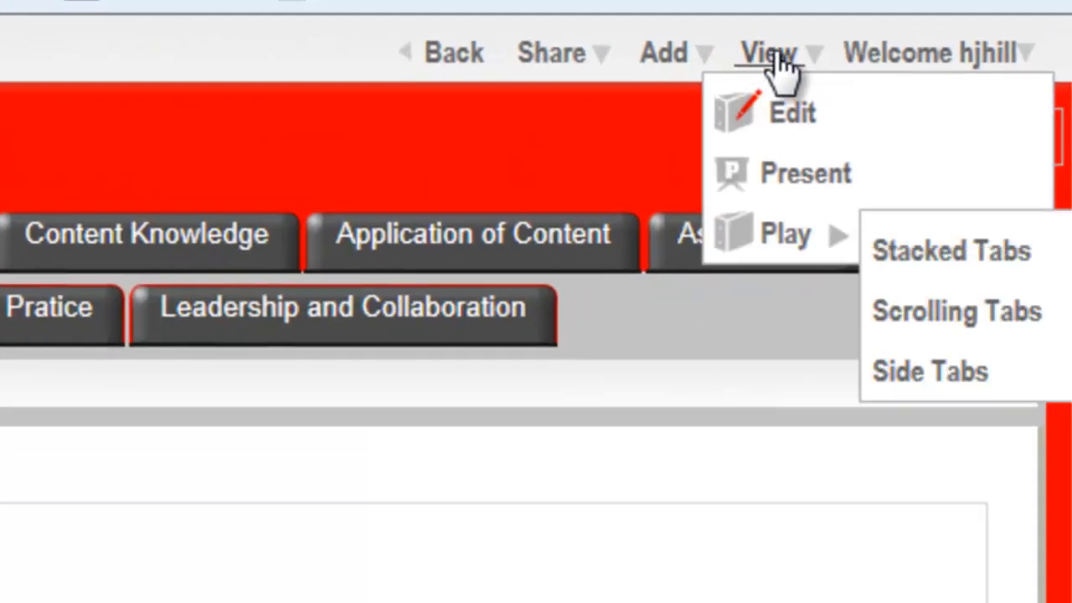
left_click(792, 117)
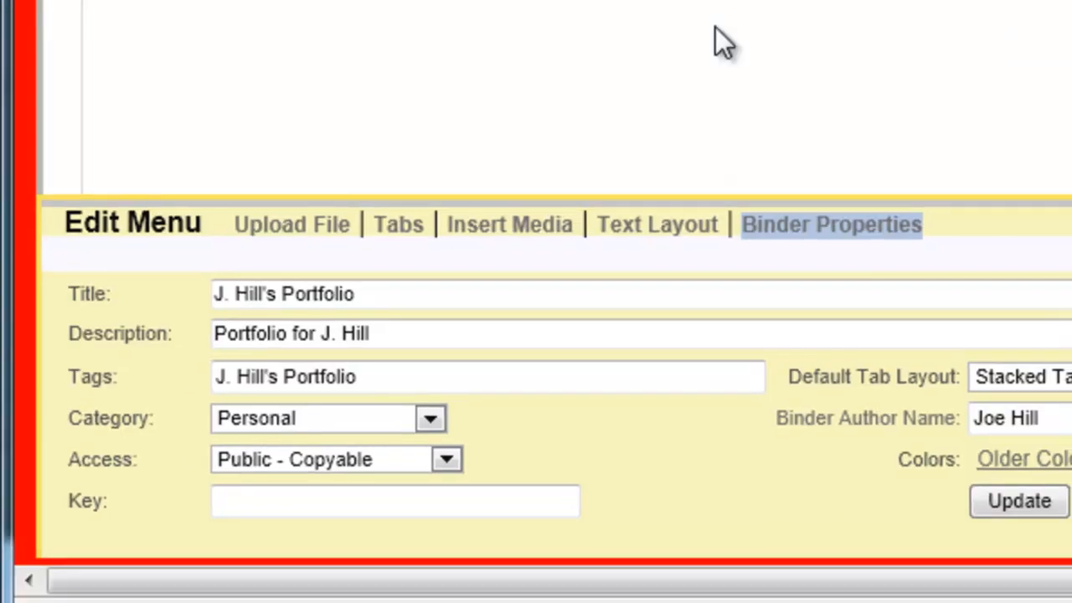
left_click(653, 227)
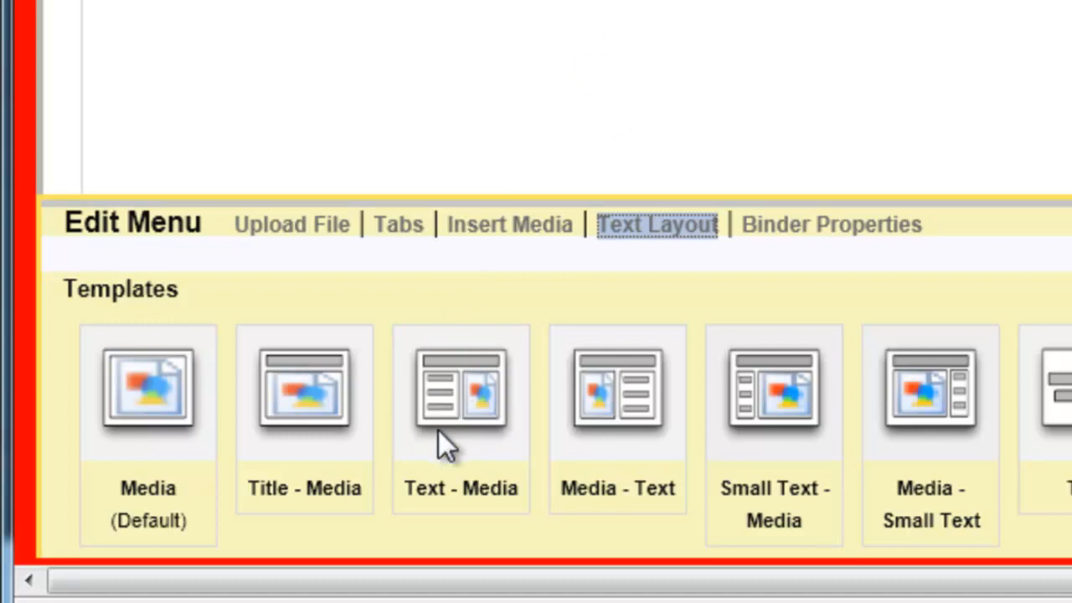
left_click(457, 413)
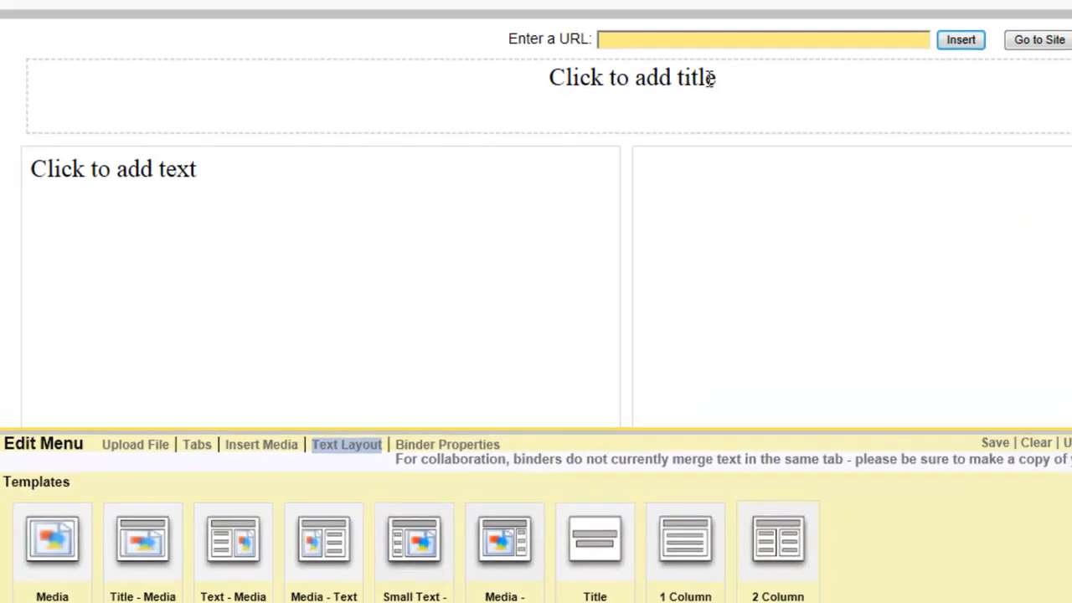
Replace the title placeholder on the About Me page with "Welcome!"
left_click_drag(716, 77, 536, 80)
left_click(537, 79)
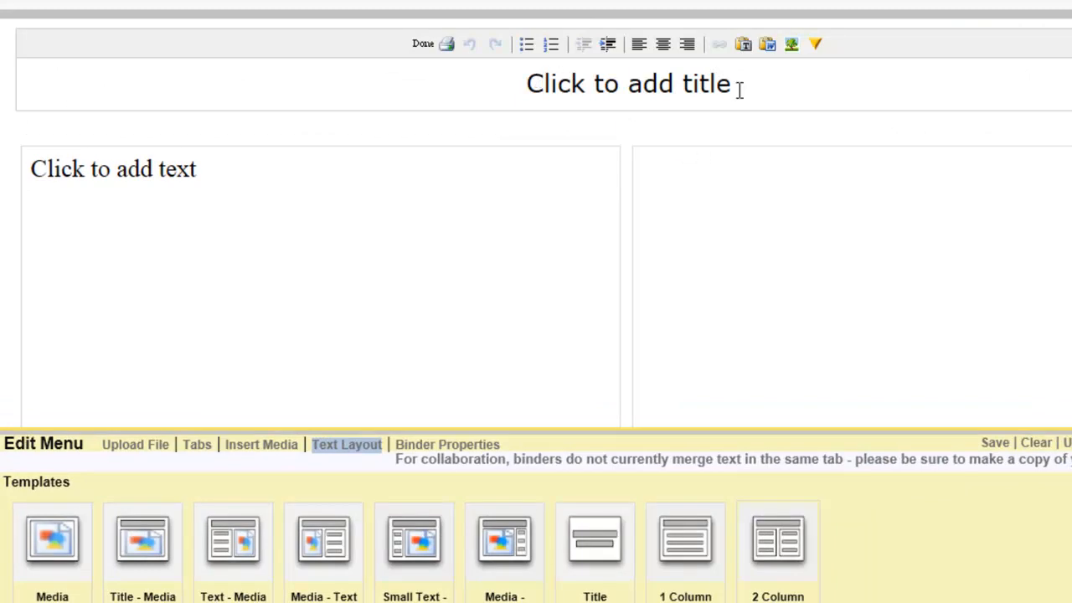
left_click_drag(739, 93, 478, 88)
type("Welcome!")
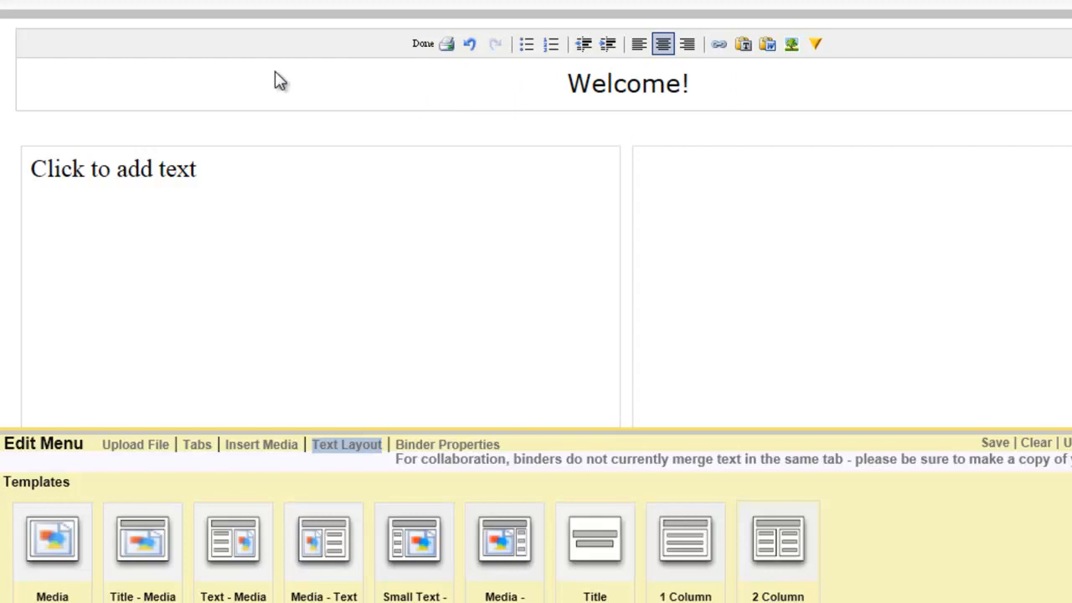
Replace the placeholder in the page's text box with the copied portfolio introduction paragraph
left_click(208, 179)
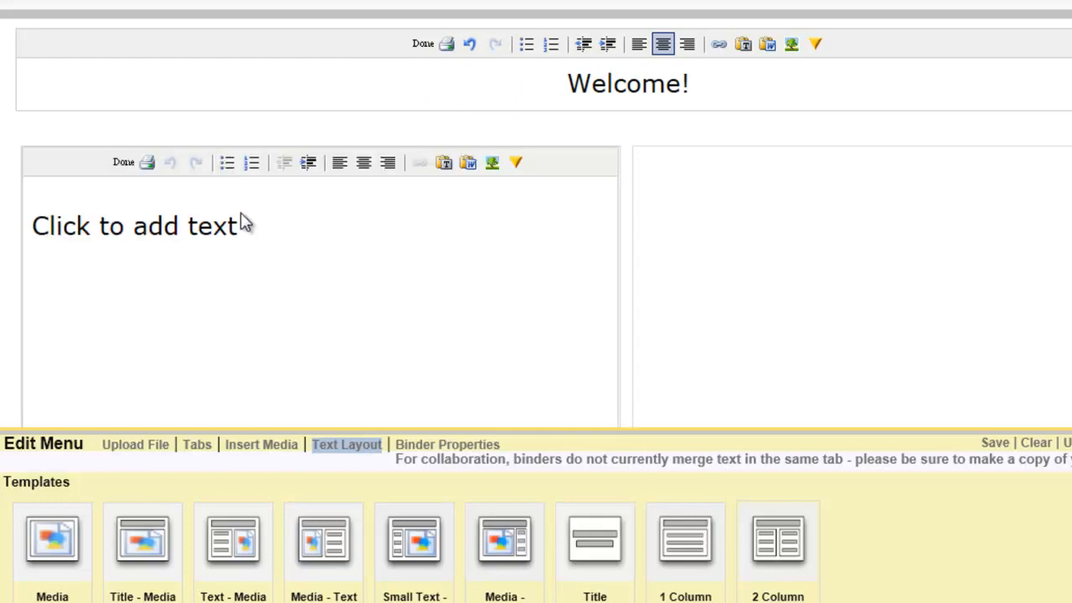
left_click_drag(244, 226, 31, 226)
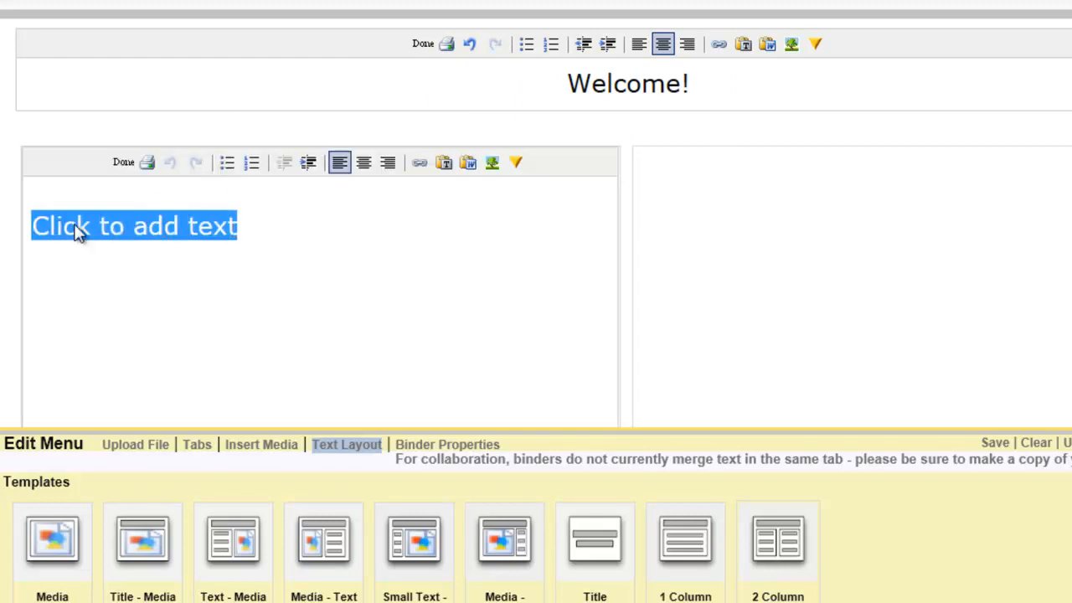
key("BackSpace")
type("This is the online portfolio for Joe Hill, a high school mathematics teacher.  To see my resume or learn more about me, click on one of the gray subtabs above.  The other tabs are from the 10 InTASC Standards which I studied at Bridgewater College.  When you click on one of them, you'll see what that standard is about and find artifacts that I have posted which show how I have met each of these standards.  I do hope you'll spend some time reviewing my credentials here and will give me full consideration for a position with your school system.  My contact information can be found in my resume.")
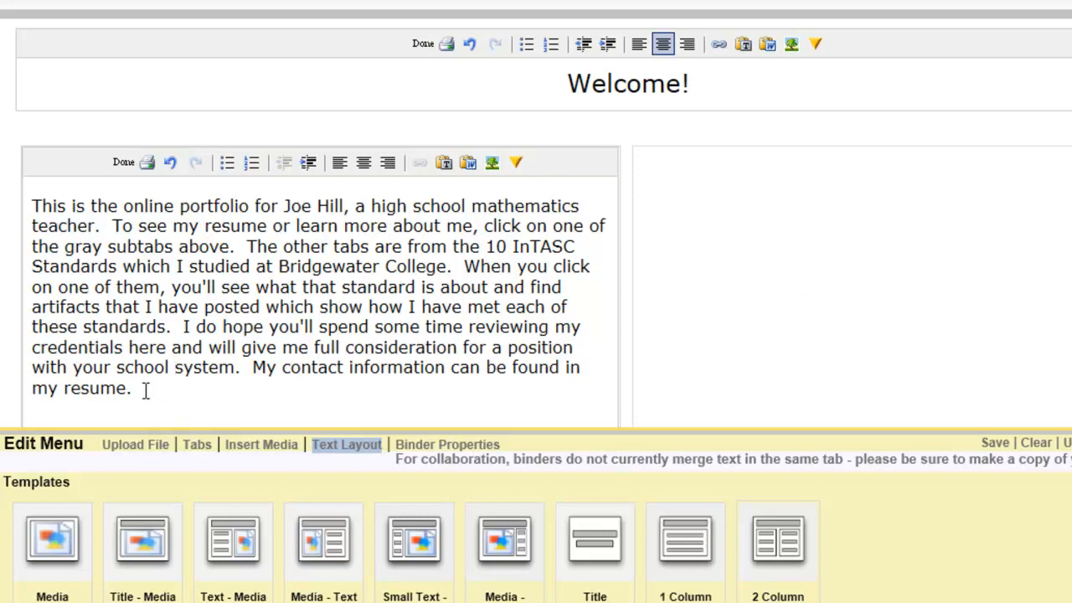
Upload the binder author's portrait photo from the Pictures library into the current tab and save the binder
left_click(139, 449)
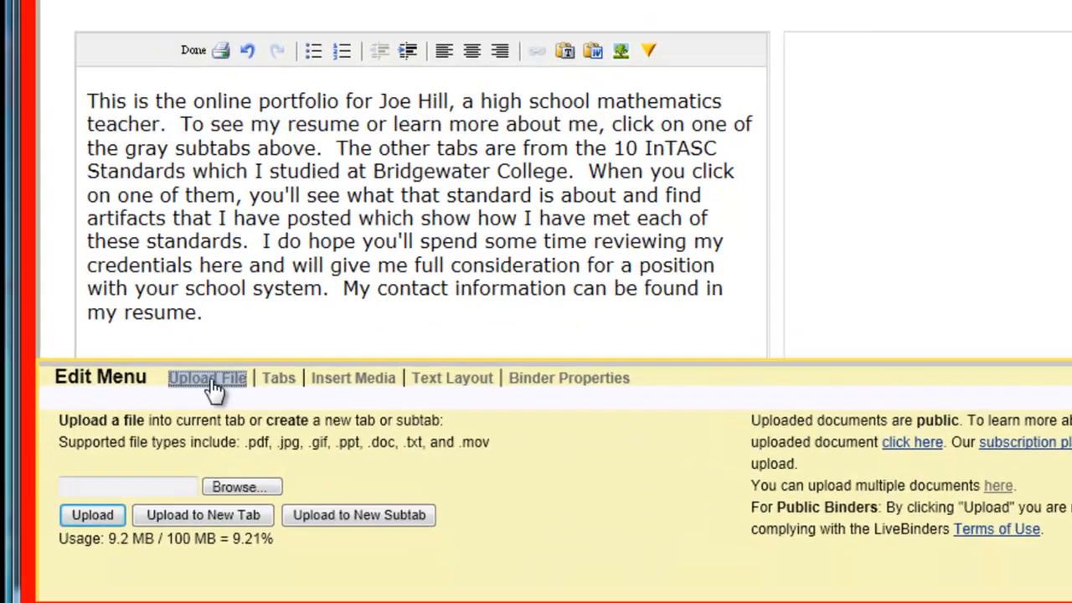
left_click(313, 435)
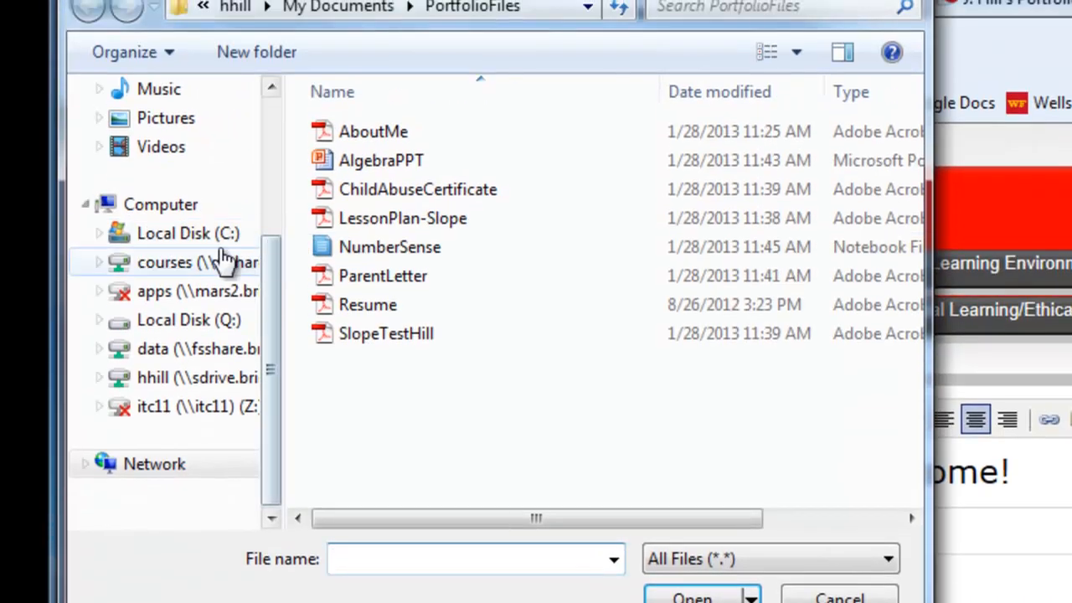
left_click(168, 122)
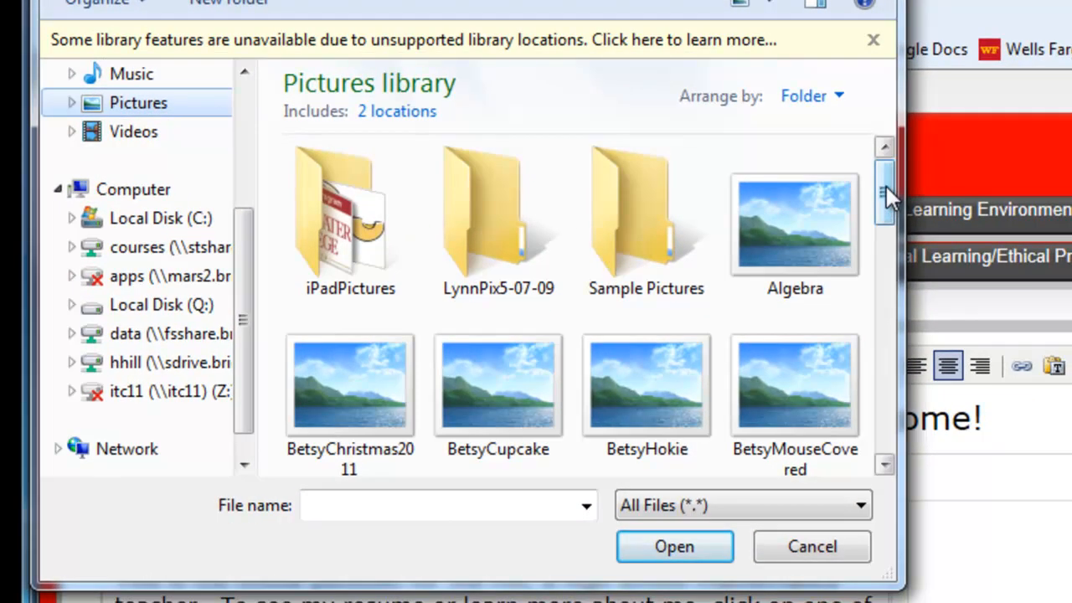
left_click_drag(886, 186, 890, 269)
left_click(785, 314)
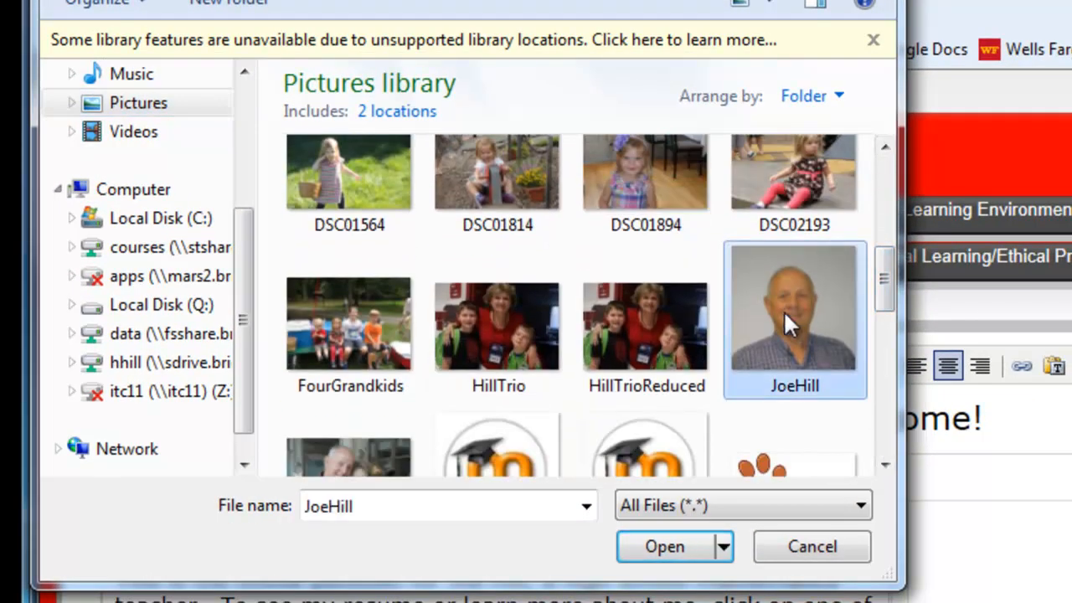
left_click(674, 545)
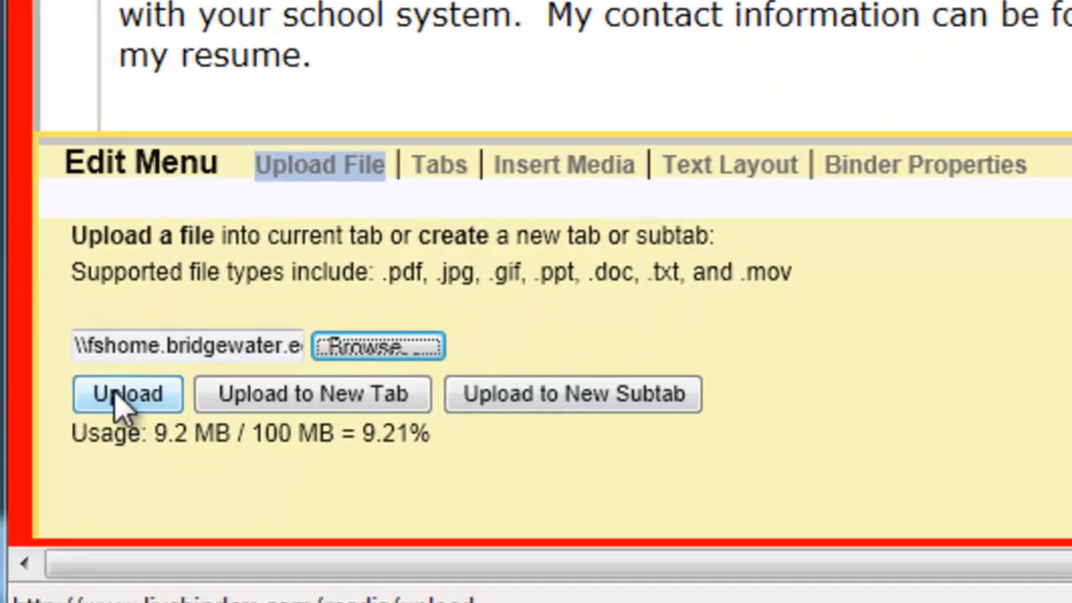
left_click(125, 399)
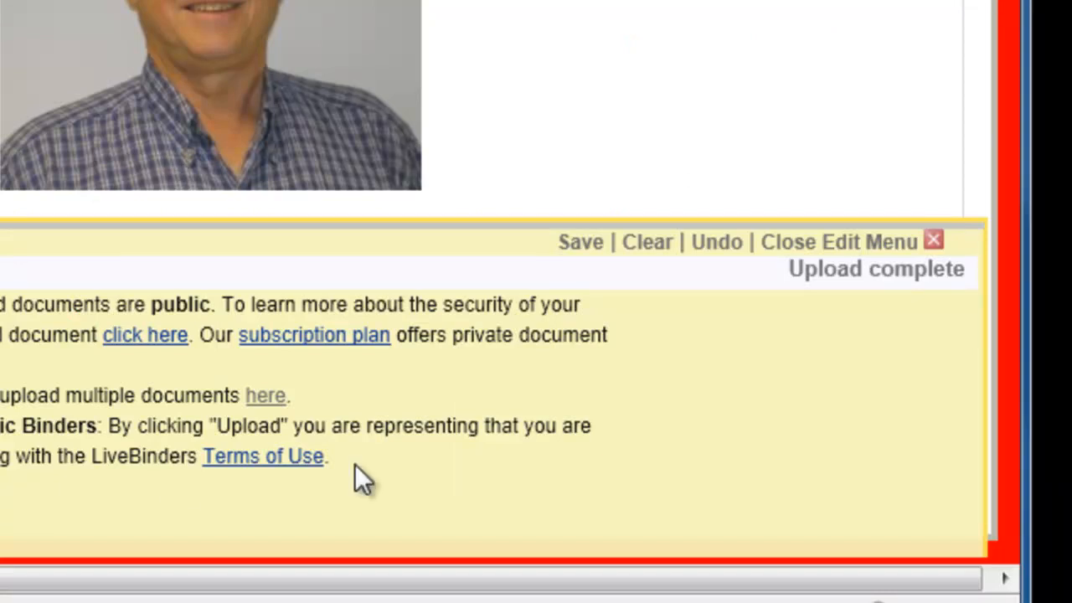
left_click(579, 247)
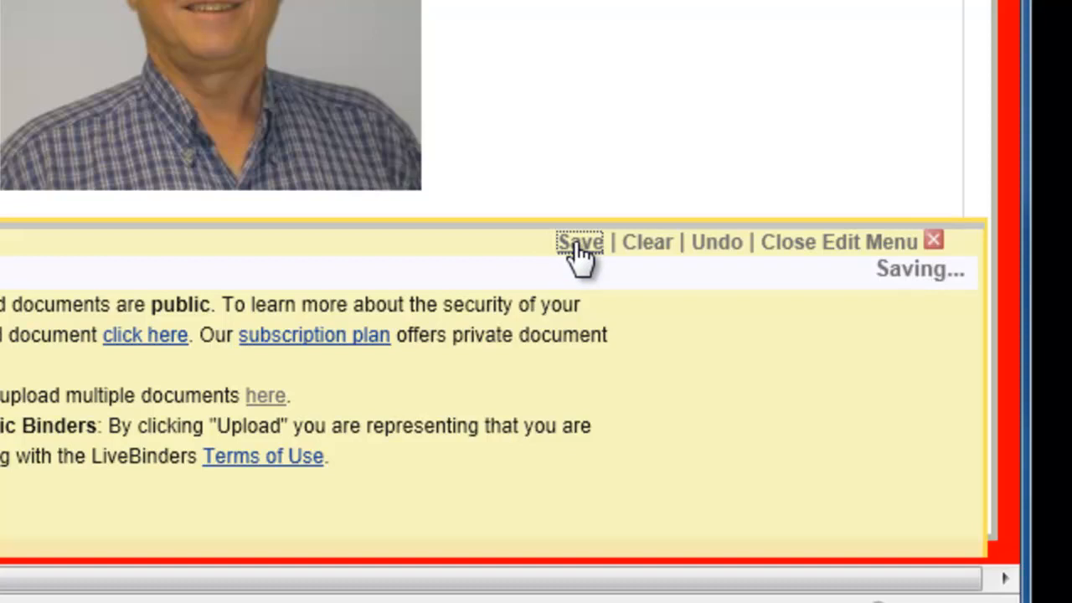
left_click(825, 251)
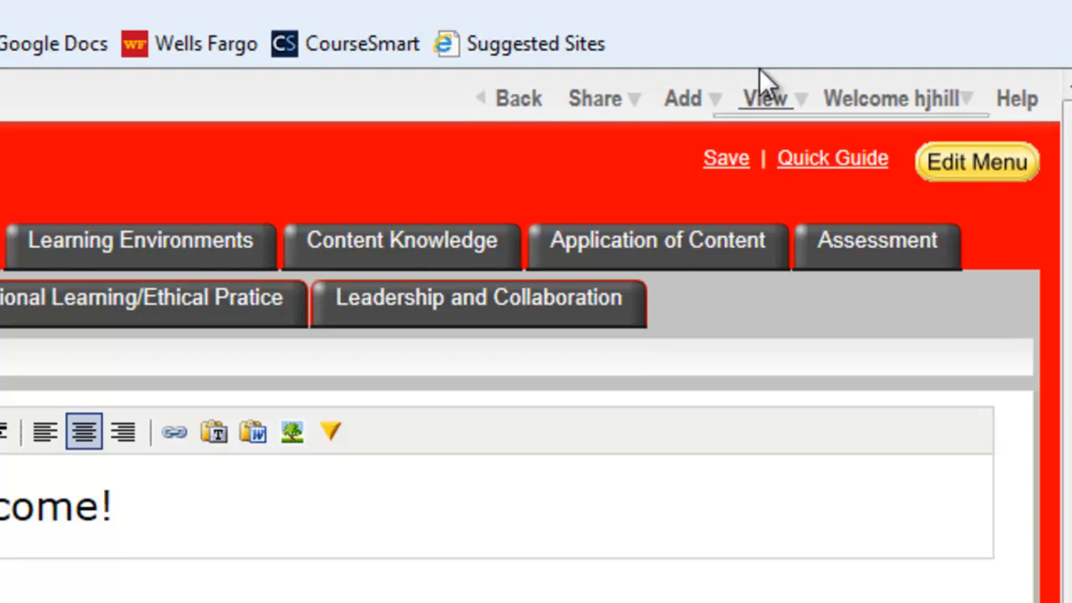
Preview the binder in presentation mode and return to the normal view
mouse_move(772, 98)
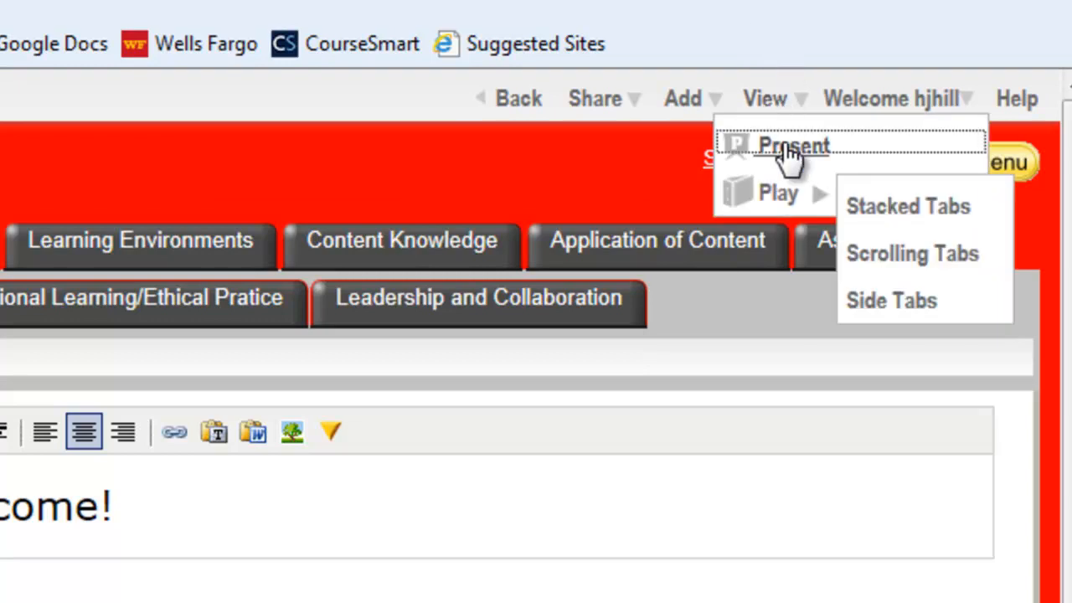
left_click(791, 147)
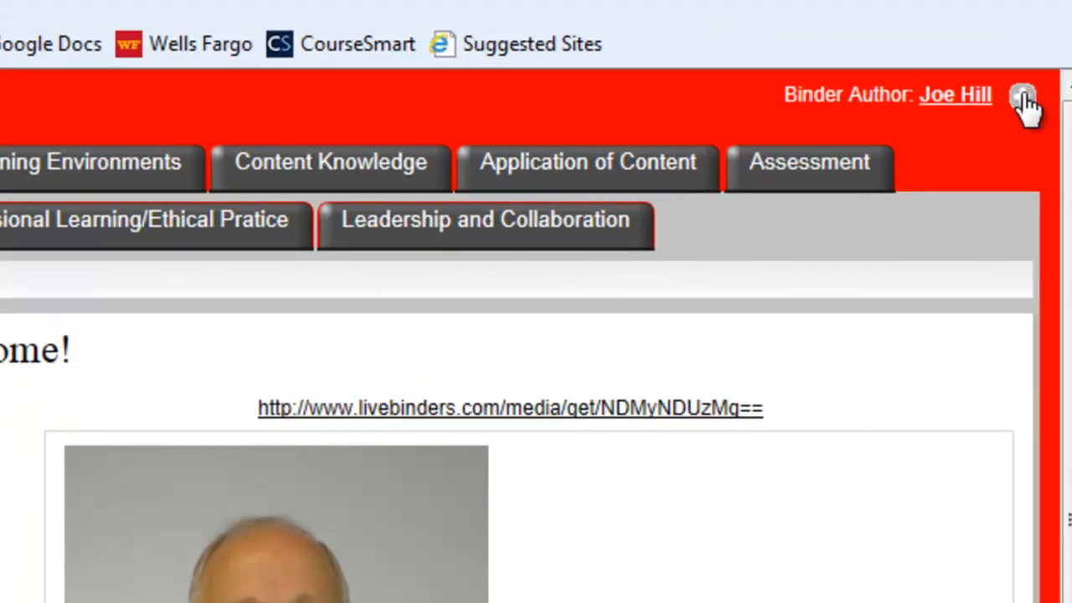
left_click(1023, 97)
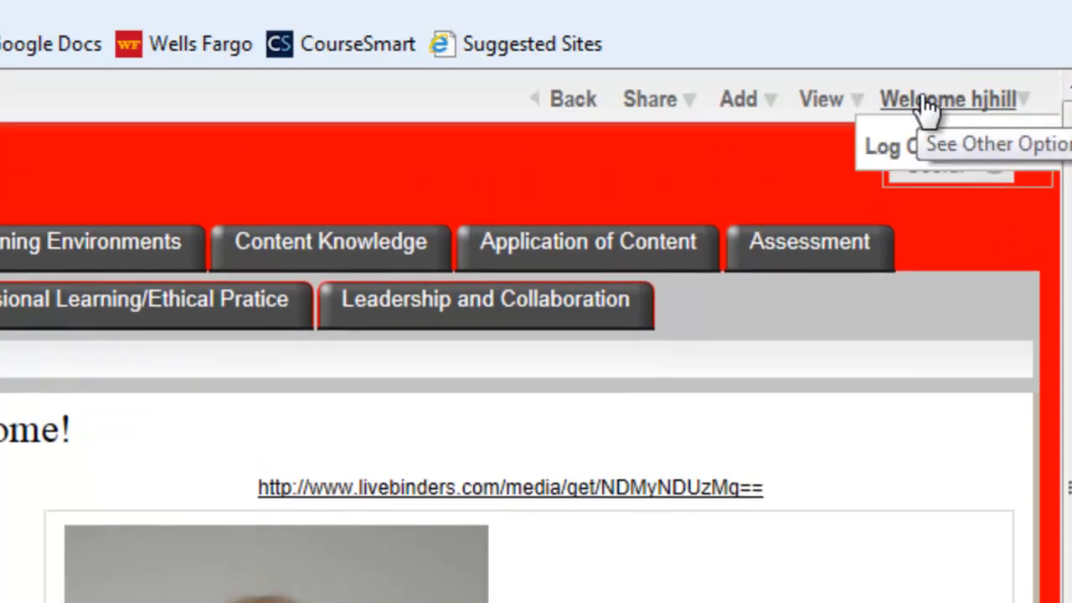
Reopen the binder for editing, with the text layout options shown and the introduction text box active
mouse_move(837, 104)
left_click(836, 149)
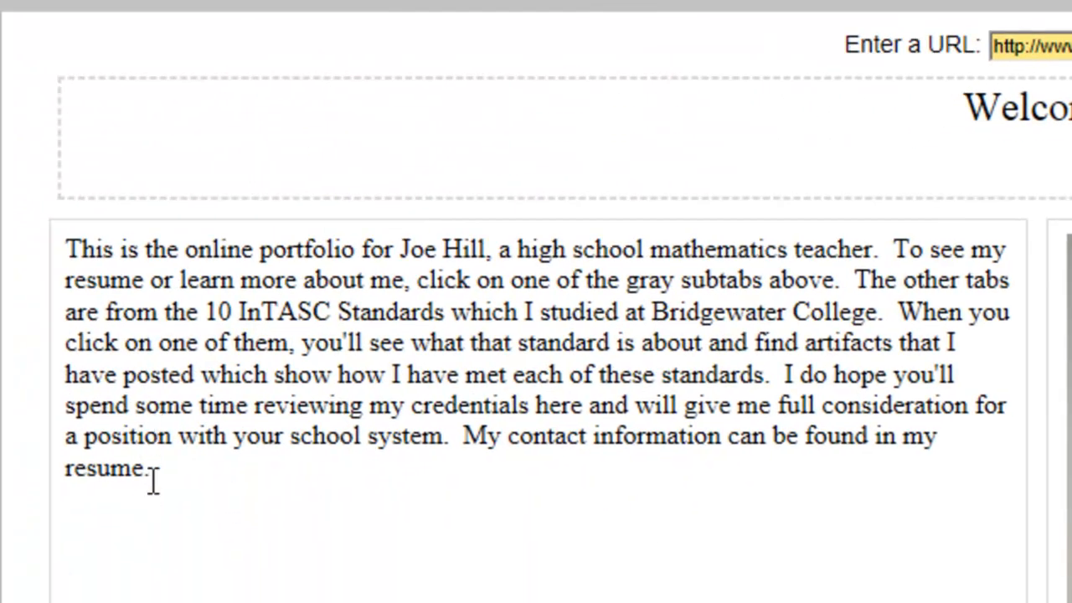
left_click_drag(151, 469, 59, 249)
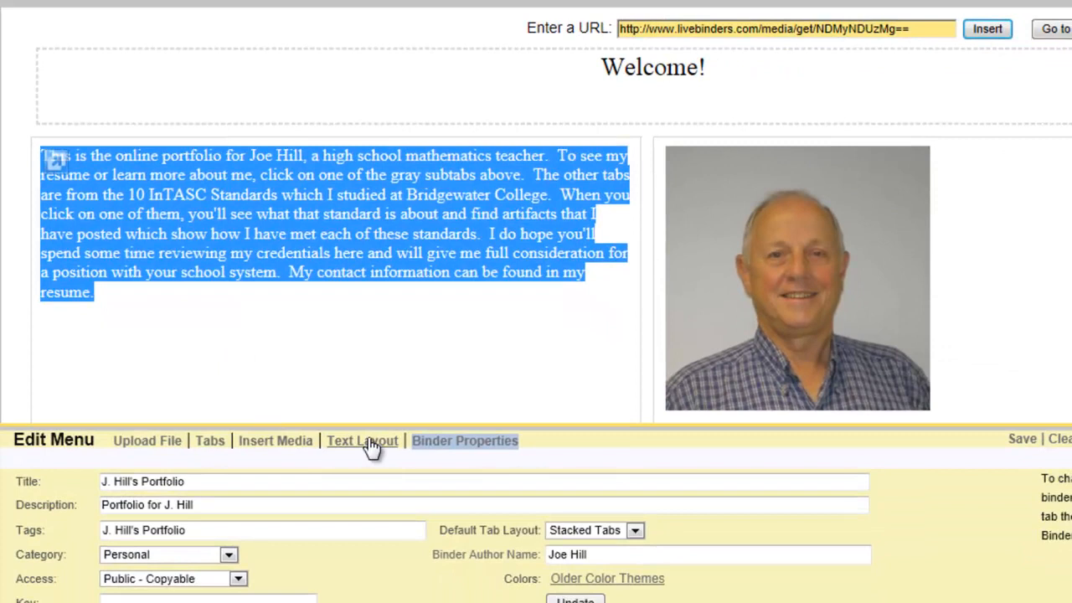
left_click(371, 444)
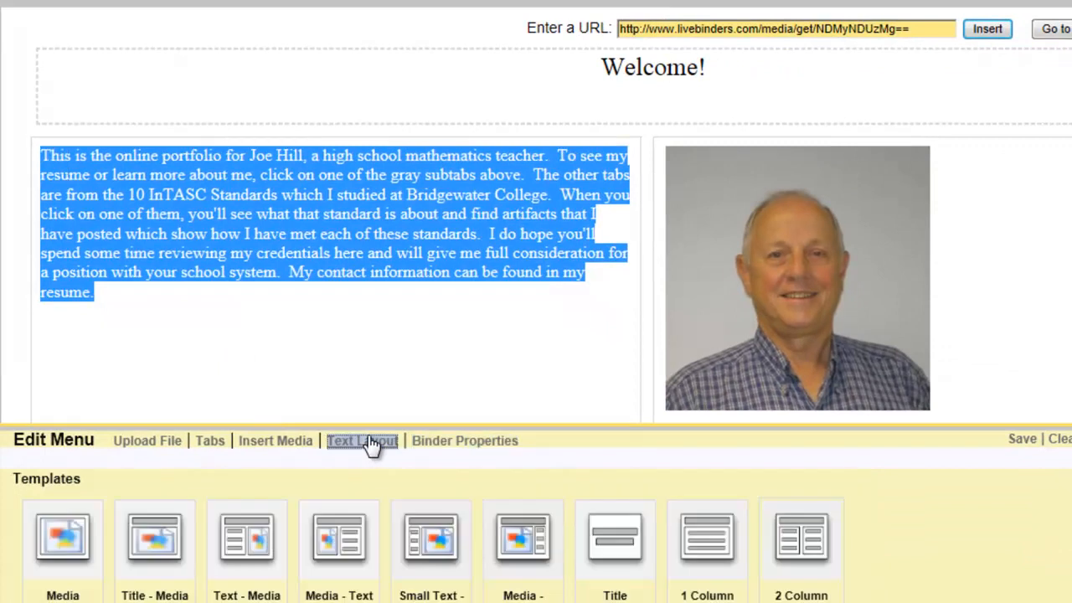
left_click(107, 294)
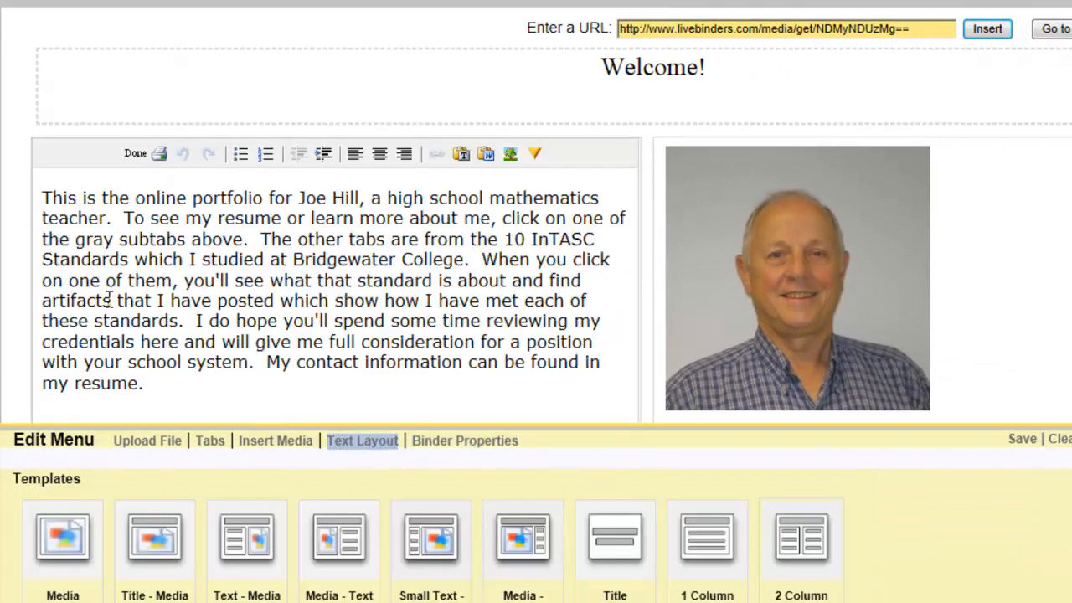
Enlarge the whole introduction paragraph's font, trying size 5 (18pt) and settling on 6 (24pt)
left_click_drag(148, 385, 33, 199)
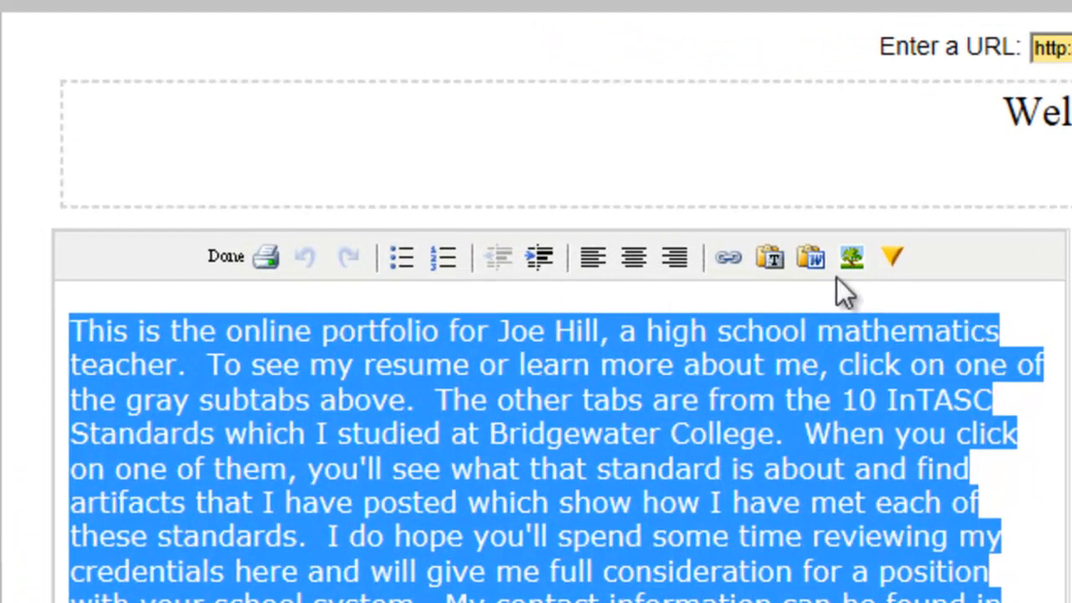
left_click(892, 259)
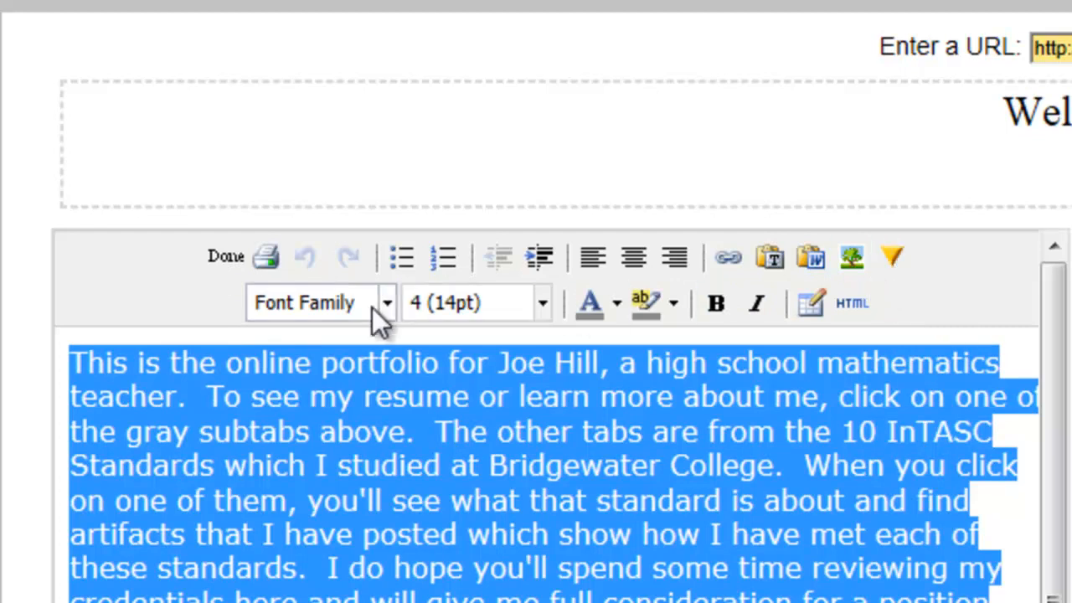
left_click(542, 305)
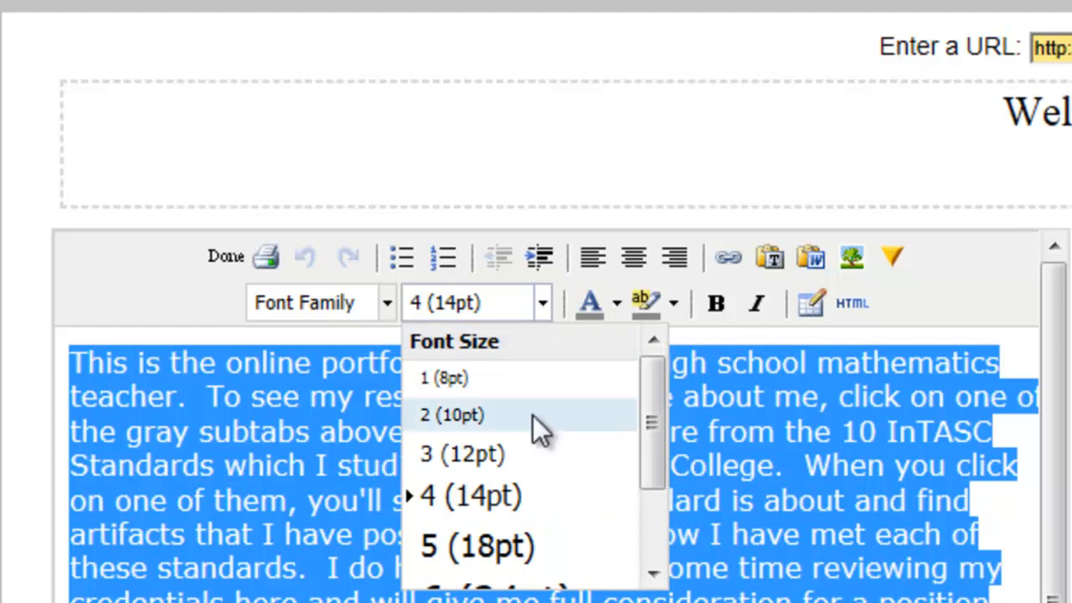
left_click(534, 549)
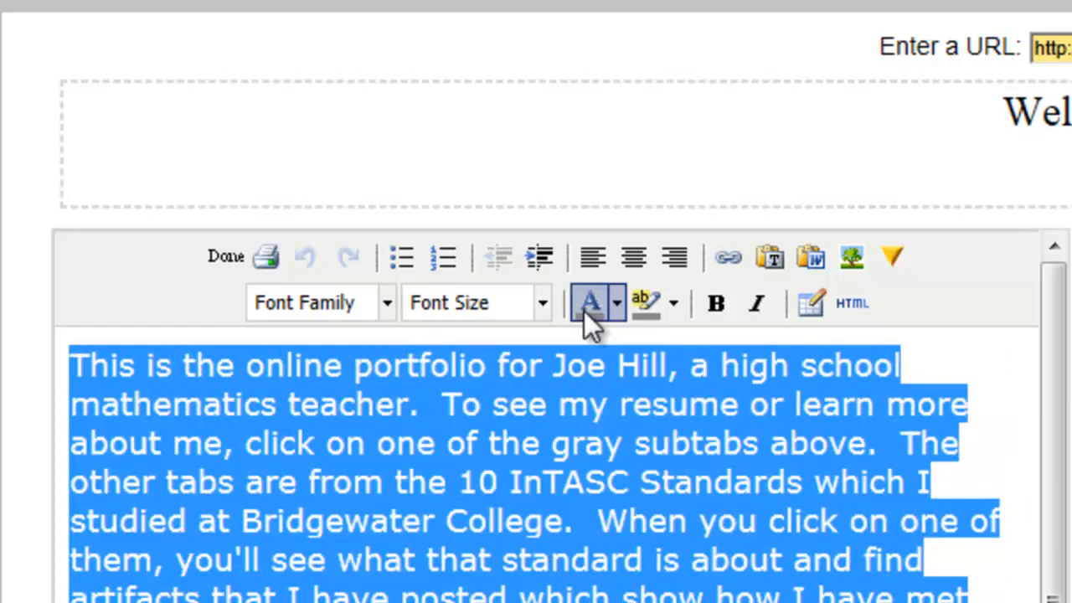
left_click(541, 305)
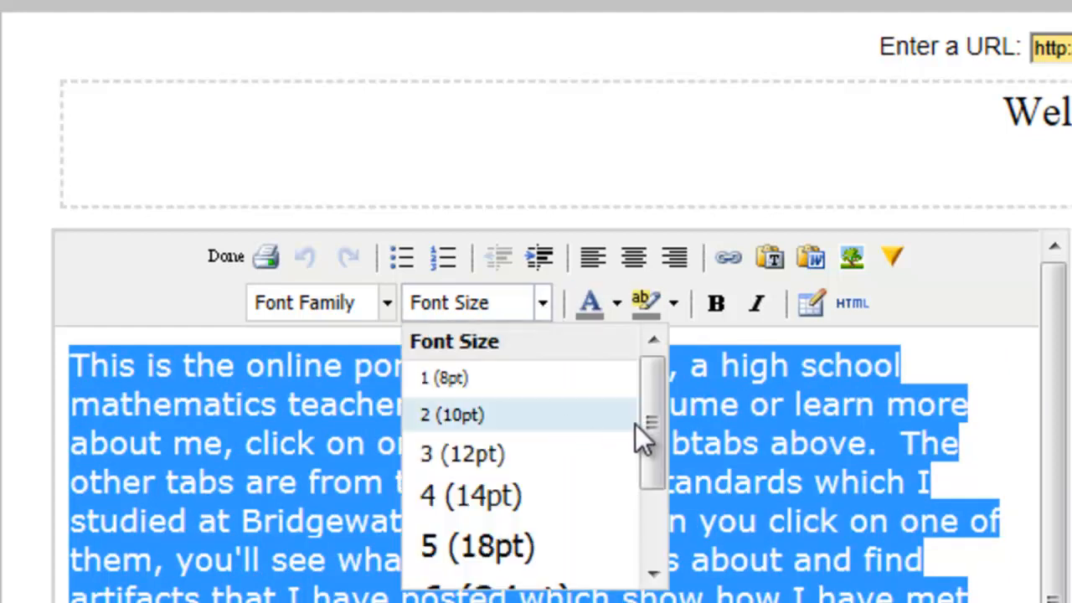
left_click(660, 443)
left_click_drag(648, 450, 653, 494)
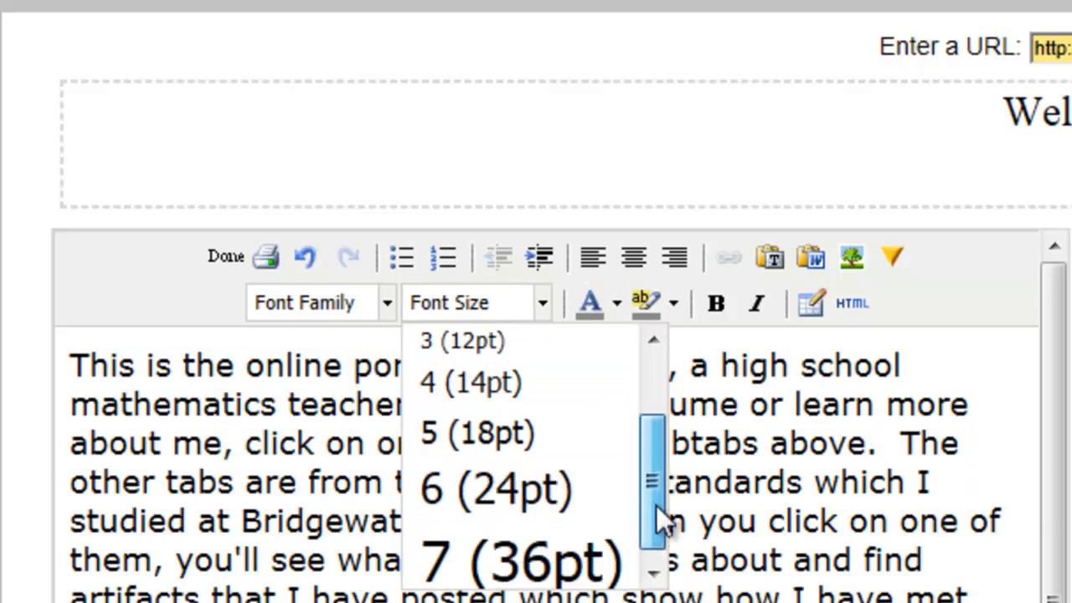
left_click(548, 493)
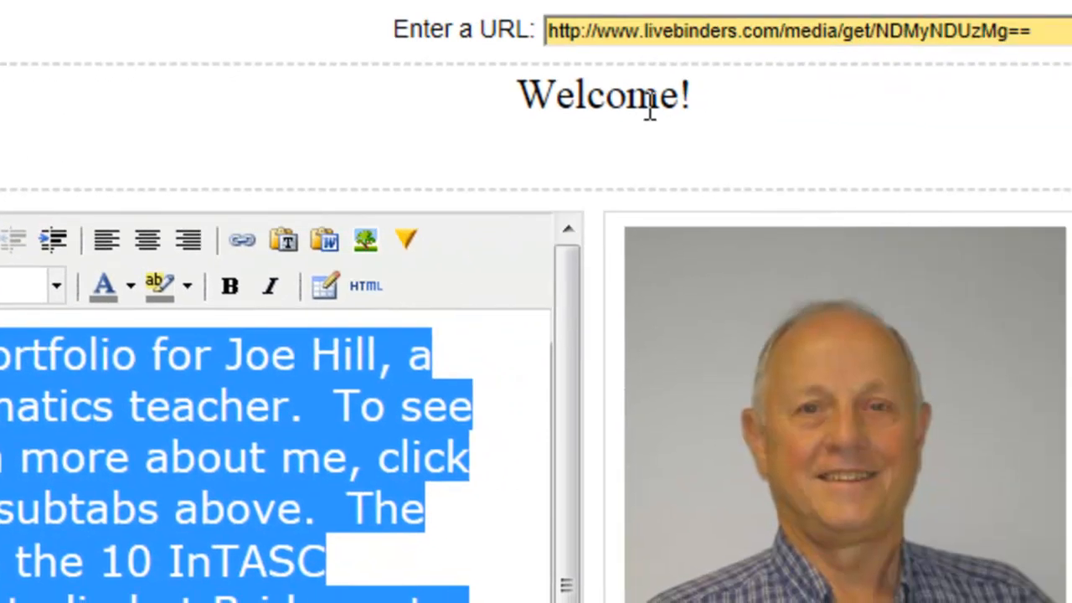
Set the font size of the "Welcome!" title to 6 (24pt)
left_click(649, 105)
left_click_drag(660, 105, 422, 104)
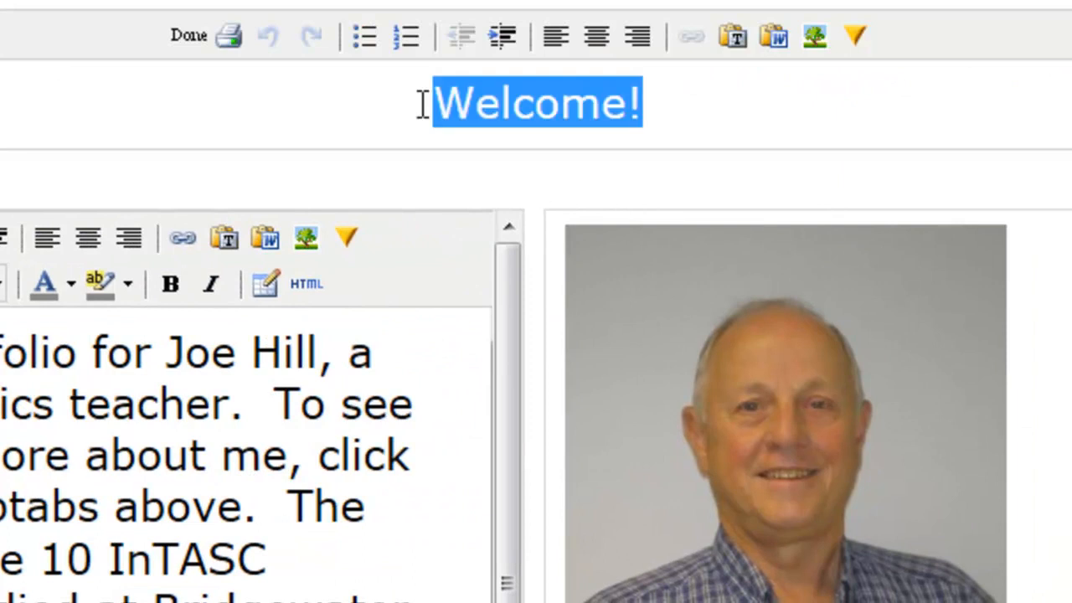
left_click(854, 35)
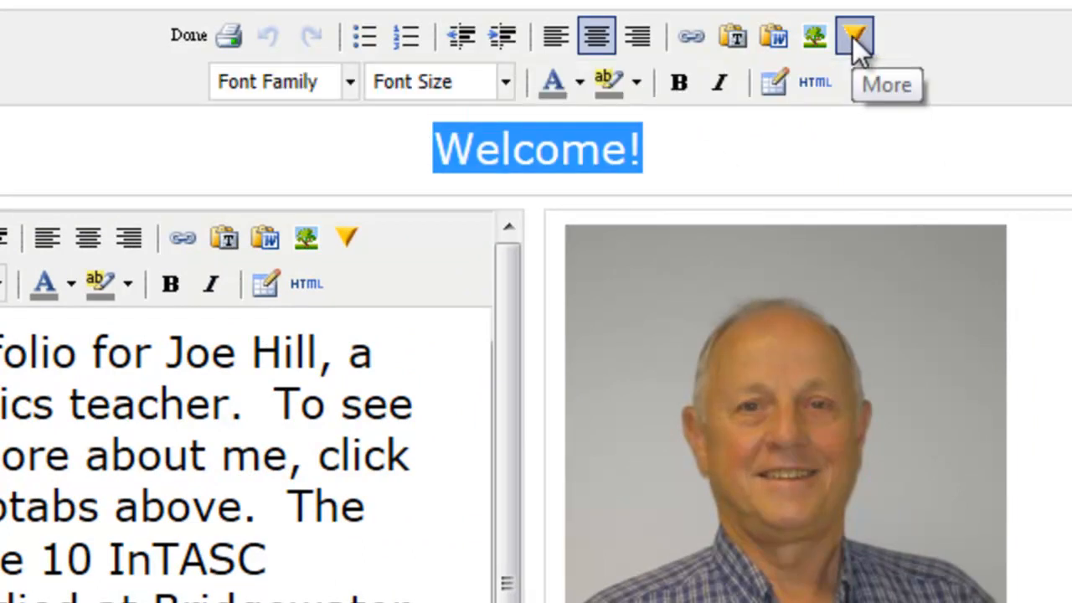
left_click(505, 81)
left_click_drag(615, 209, 617, 299)
left_click(505, 276)
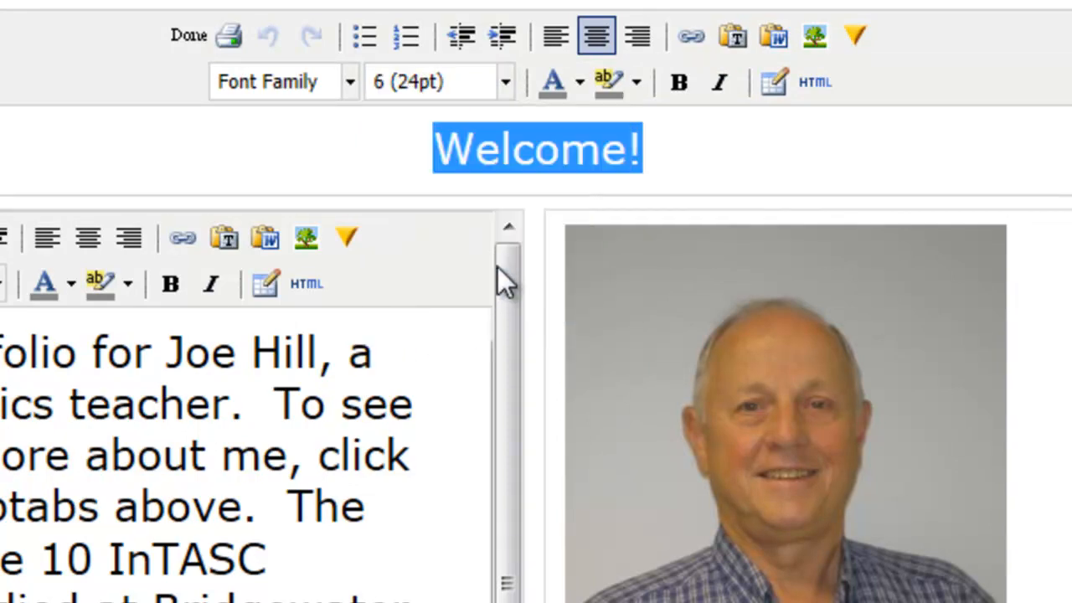
Save the binder with the enlarged text and close the edit menu
left_click(735, 153)
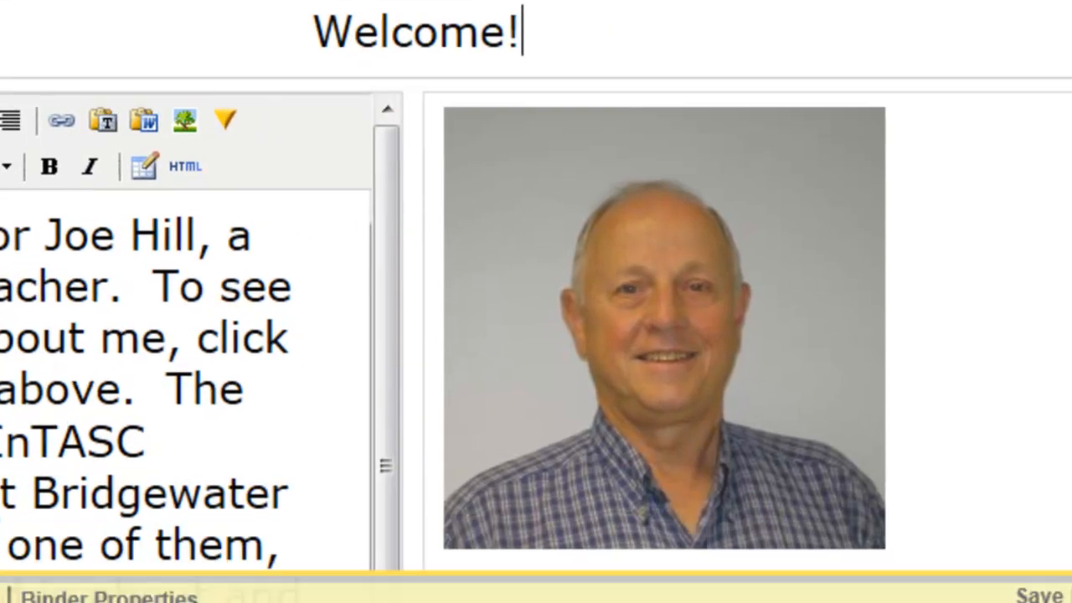
left_click(630, 203)
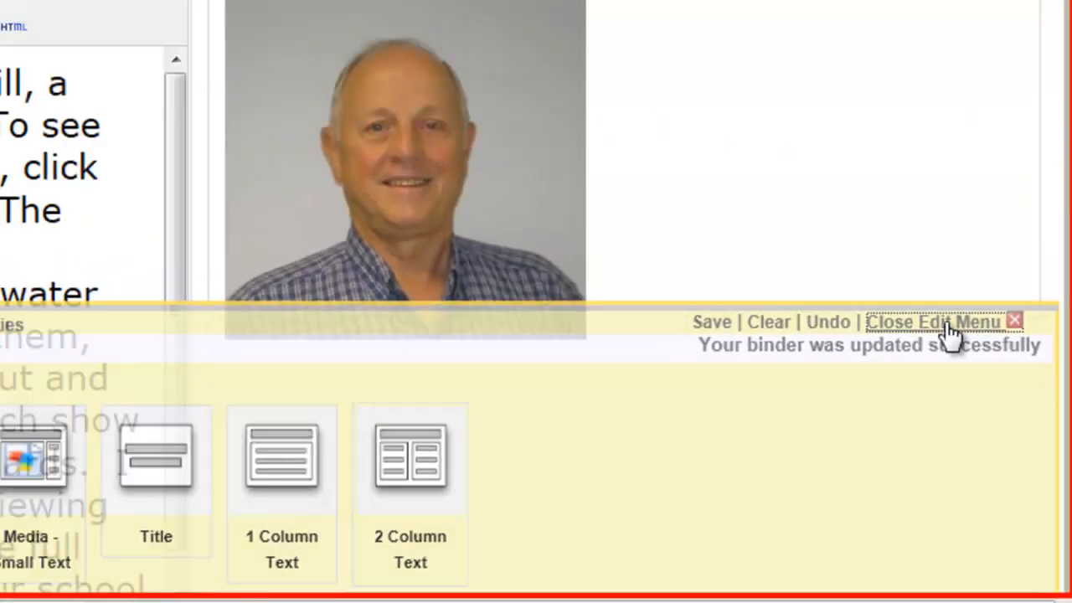
left_click(904, 188)
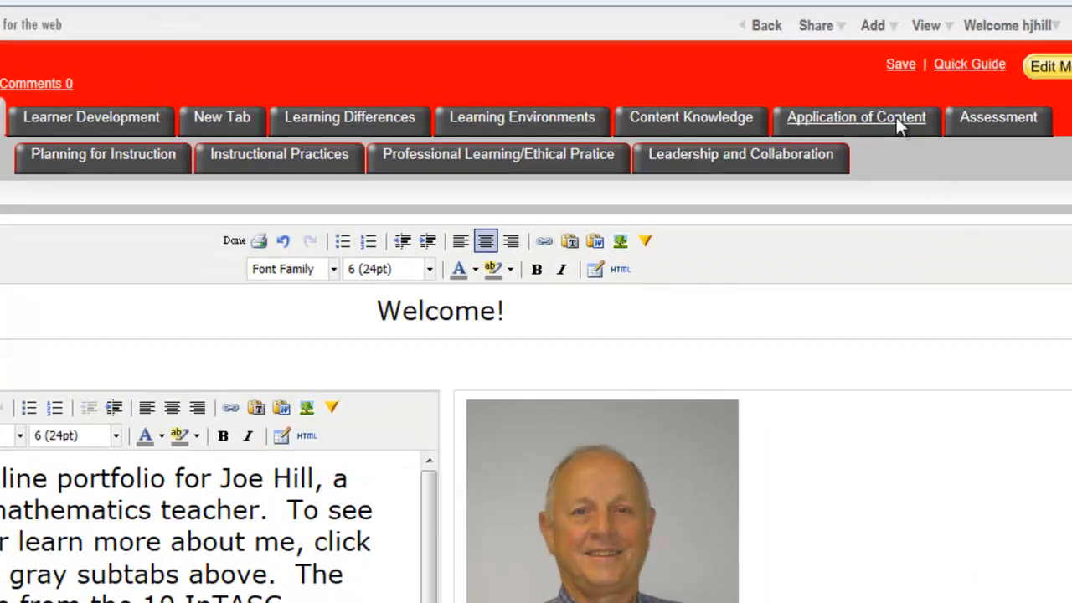
View the saved About Me page outside edit mode and reopen the binder for editing
left_click(949, 21)
left_click(814, 121)
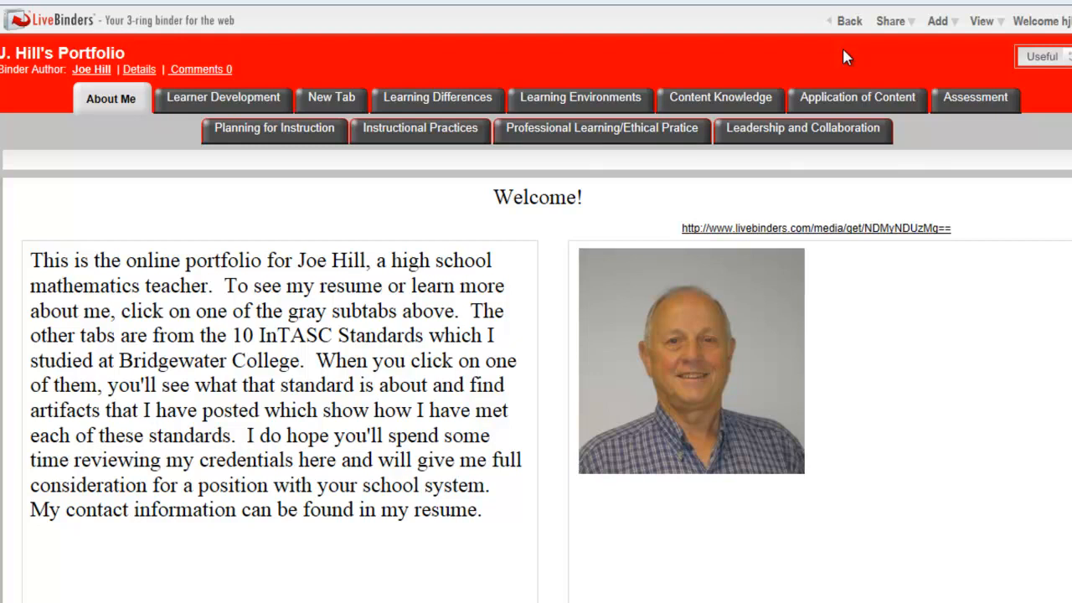
left_click(982, 21)
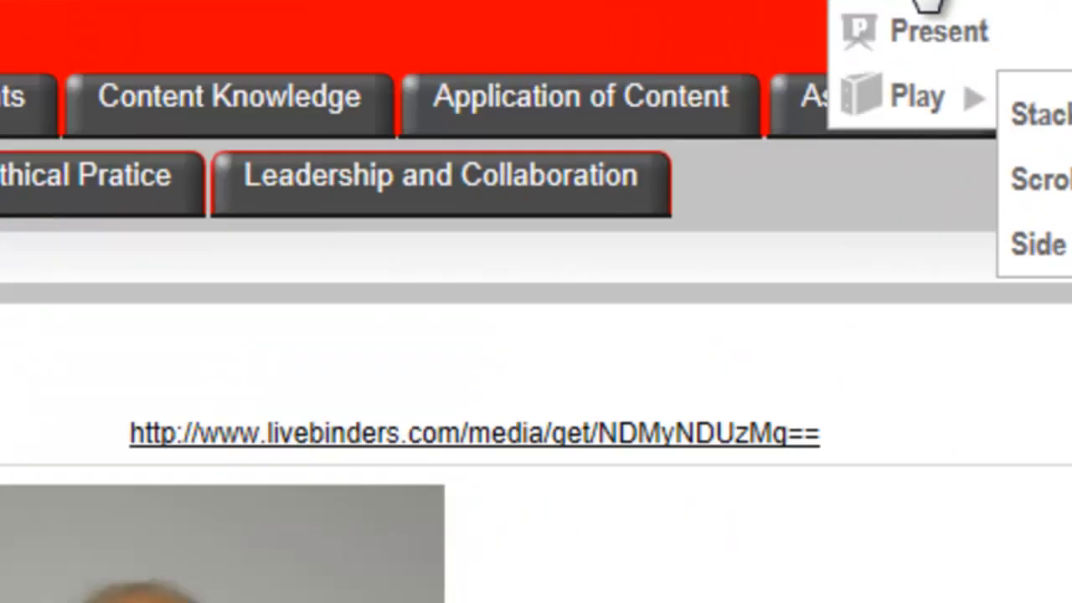
left_click(712, 126)
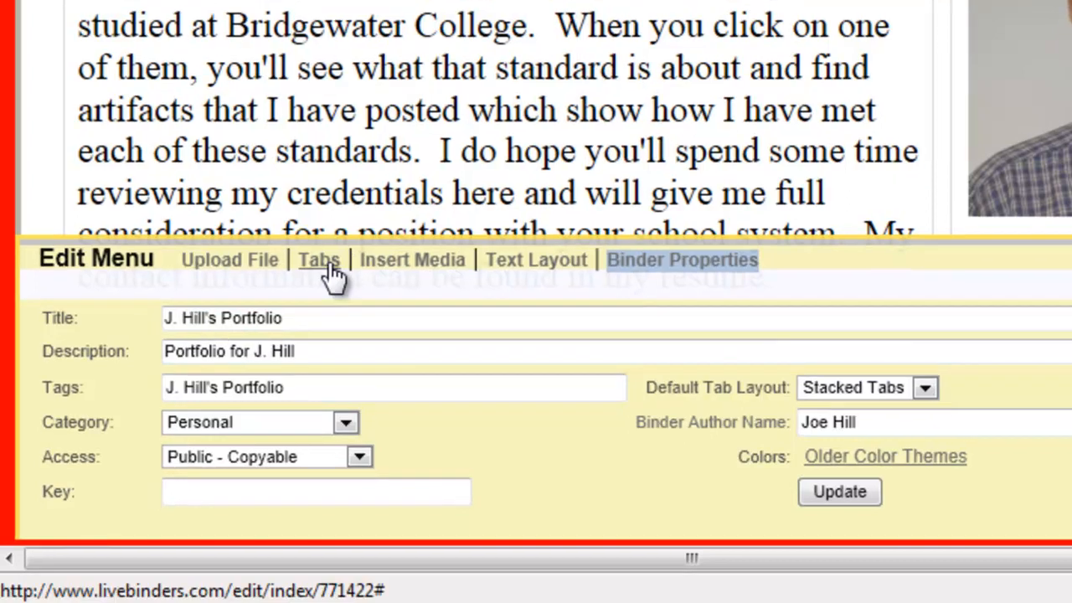
Add a subtab named "Resume" under the About Me tab
left_click(327, 263)
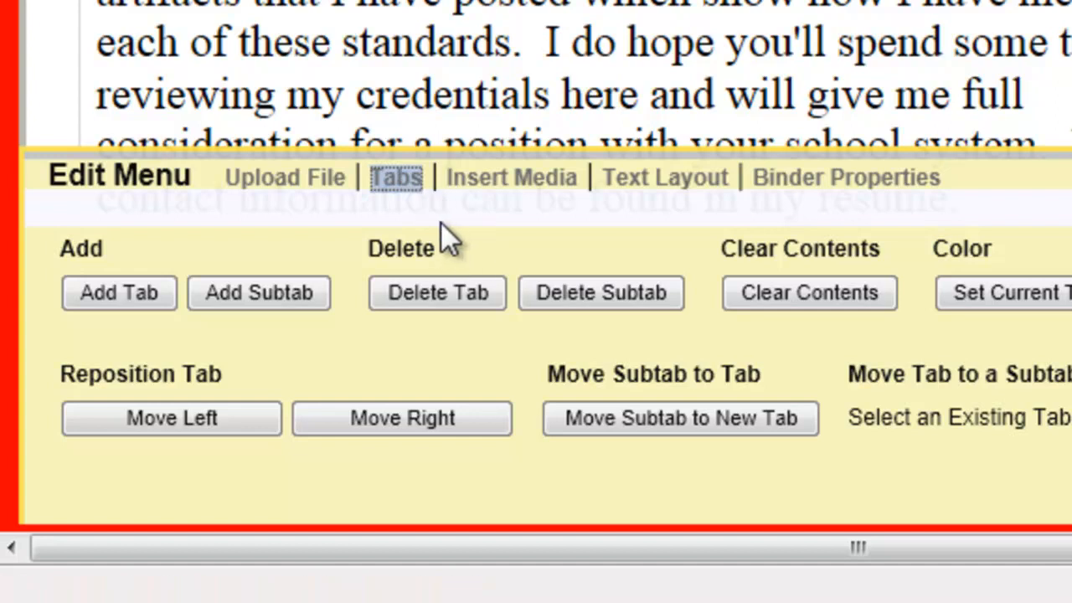
left_click(276, 296)
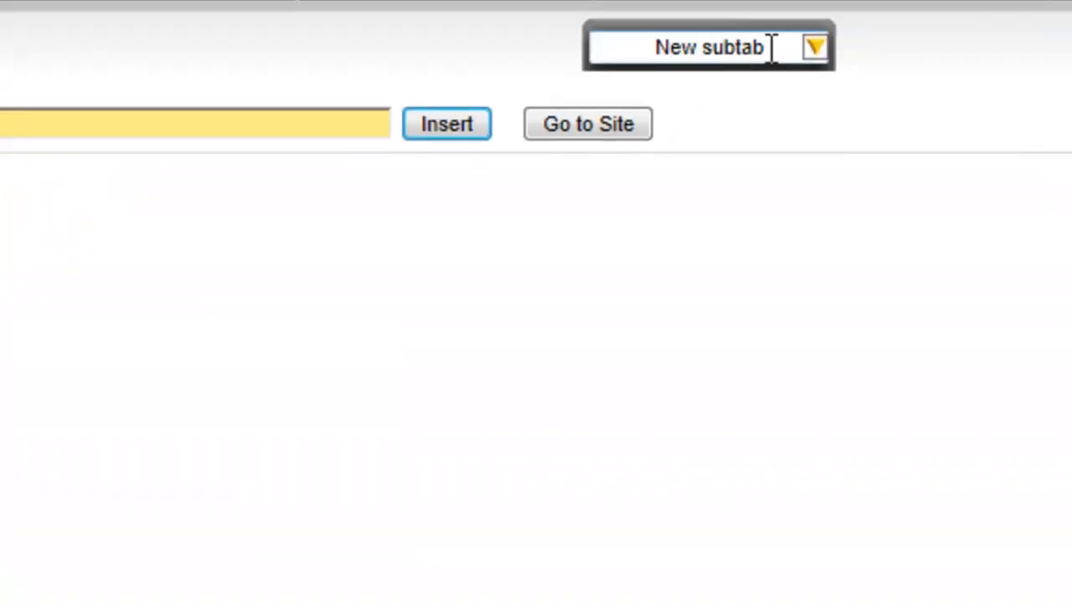
type("Resume")
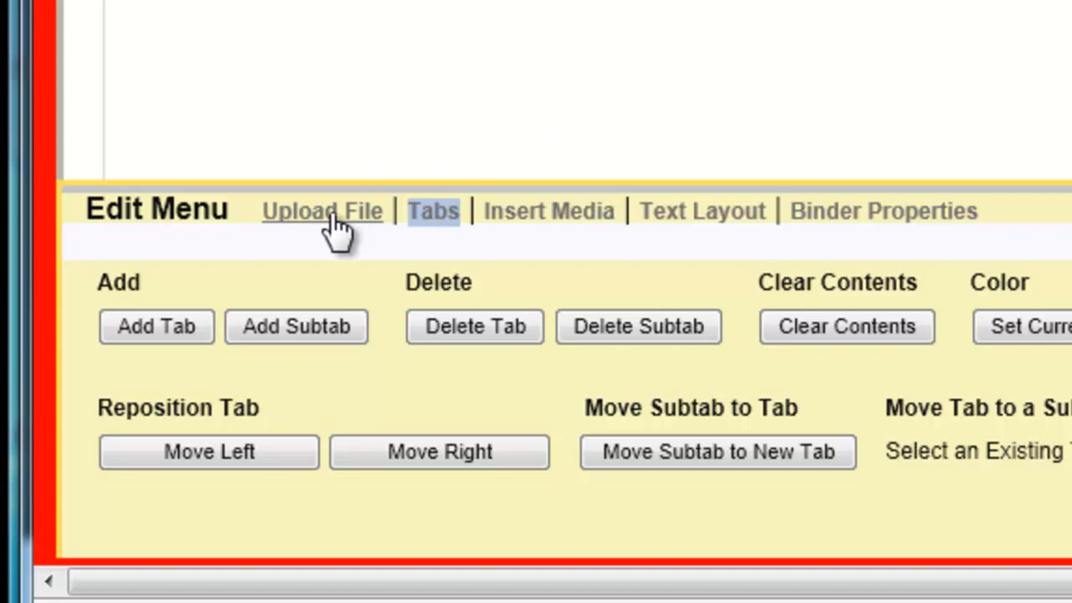
Upload the Resume PDF from the PortfolioFiles folder into the Resume subtab, and save the binder, closing the edit menu
left_click(333, 220)
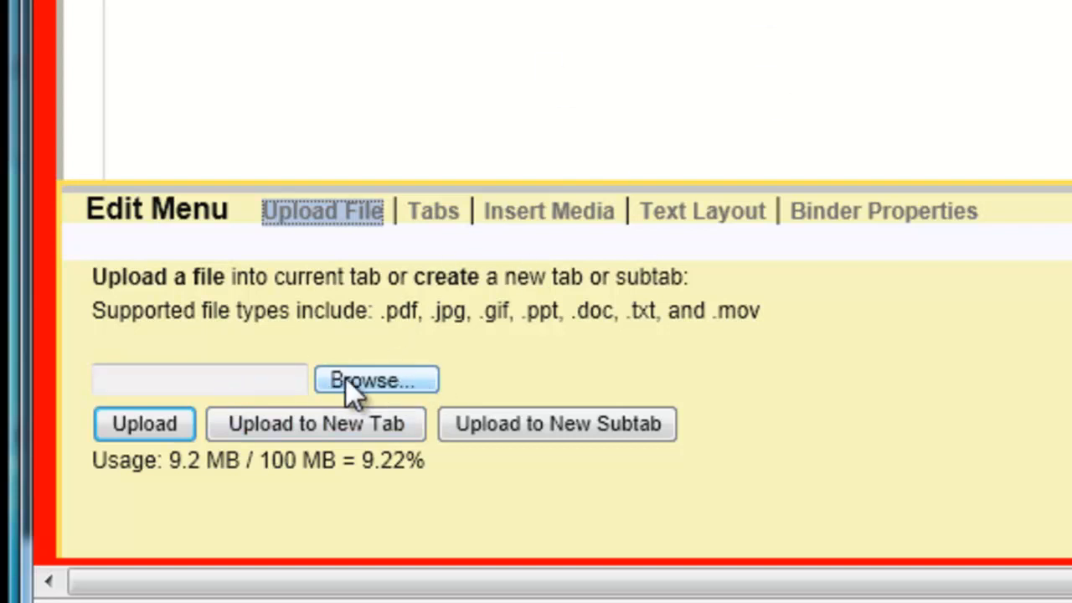
left_click(371, 381)
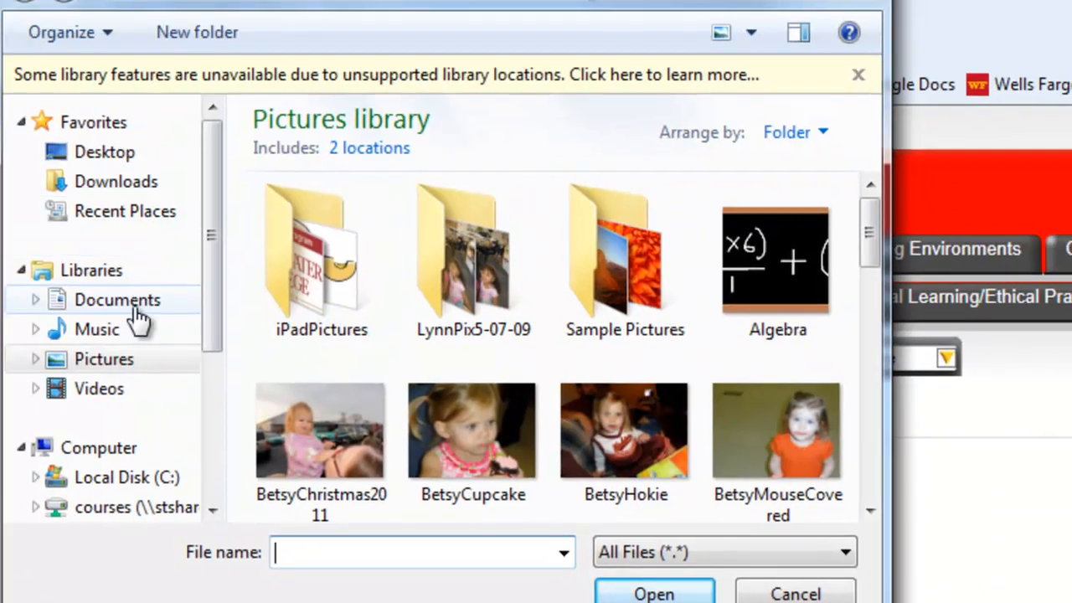
left_click(134, 303)
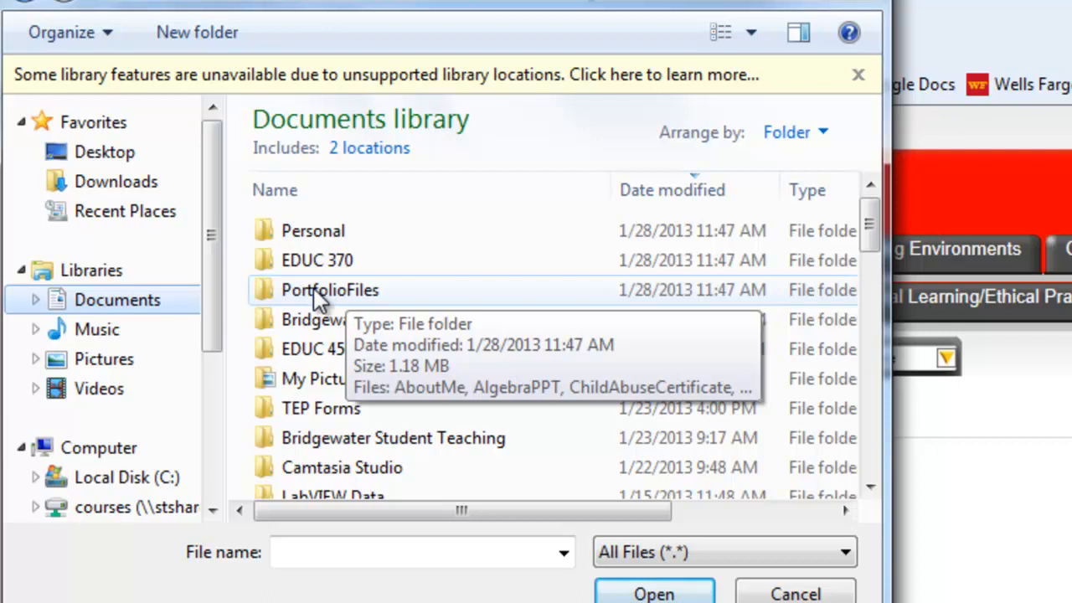
double_click(318, 293)
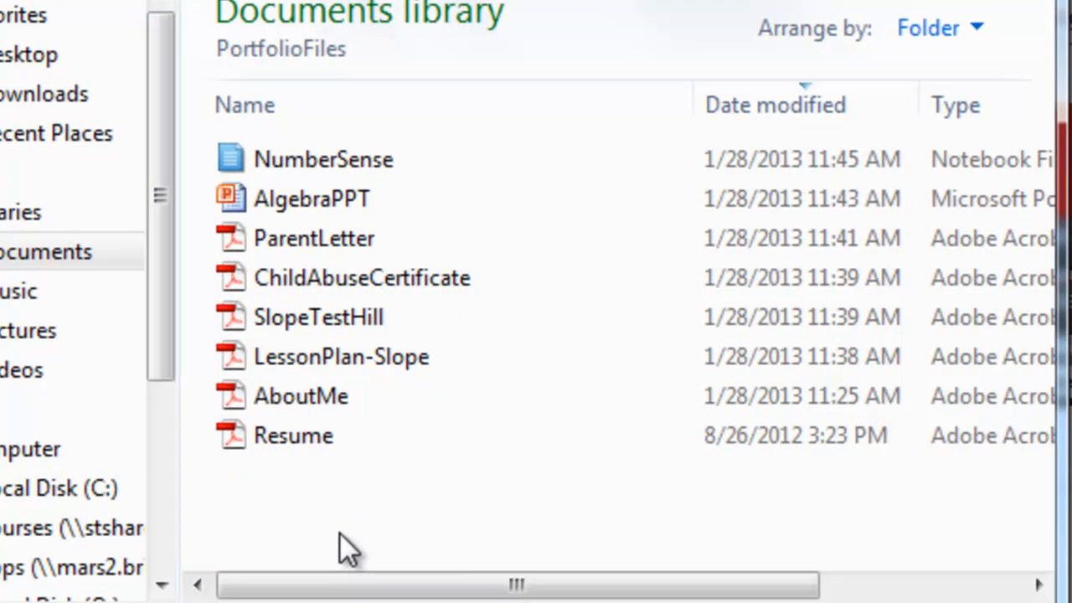
left_click(239, 444)
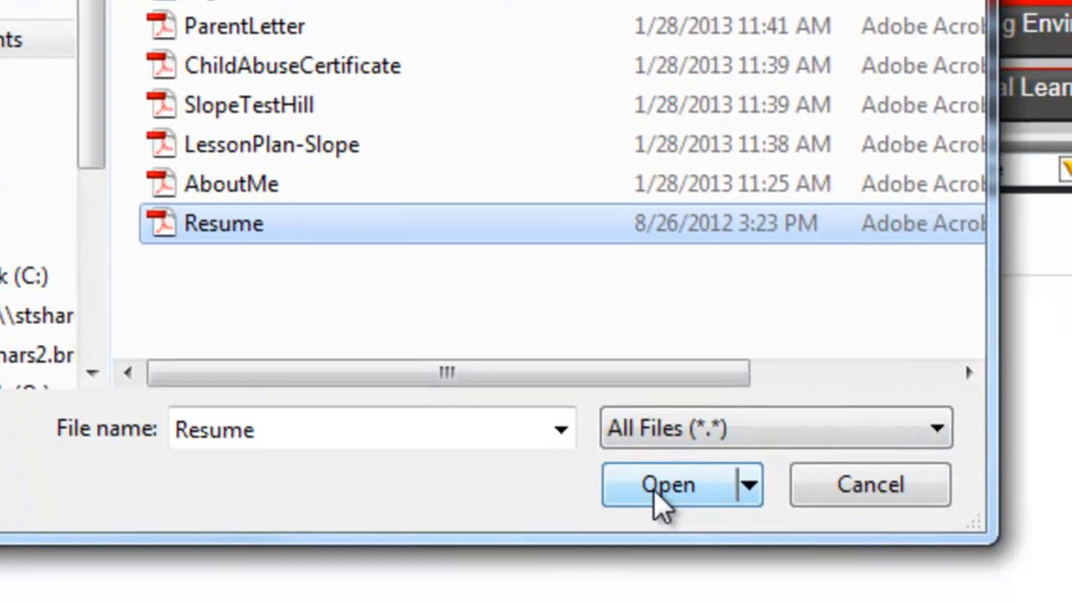
left_click(706, 293)
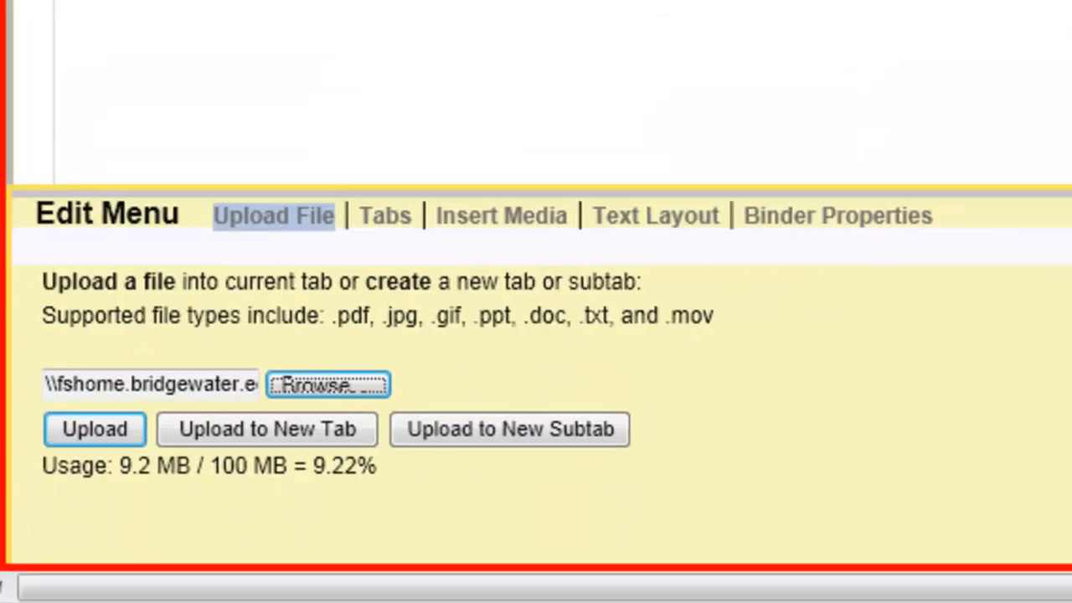
left_click(90, 454)
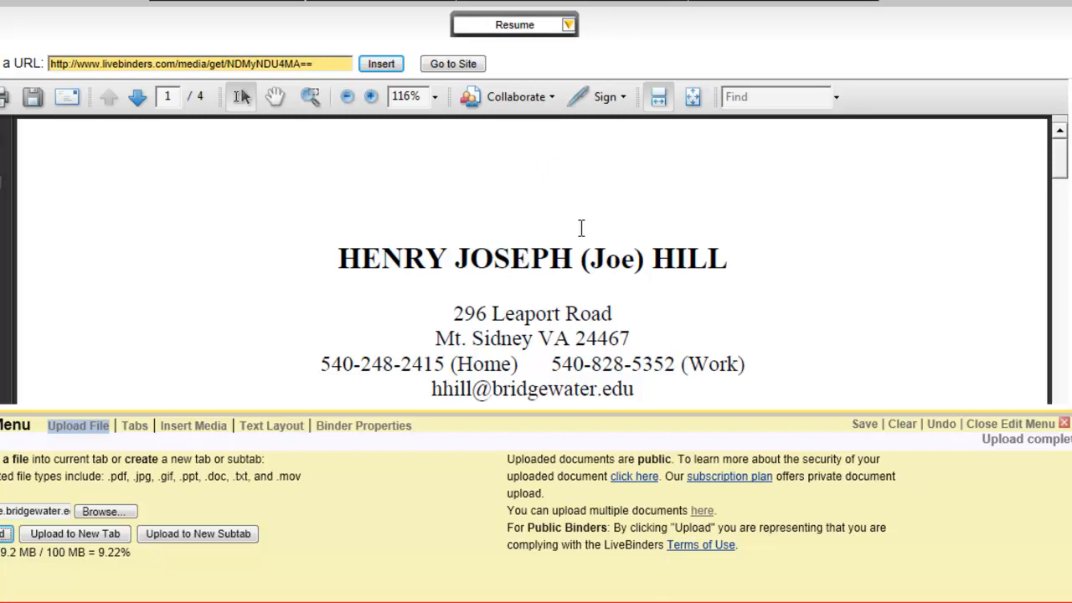
left_click(864, 423)
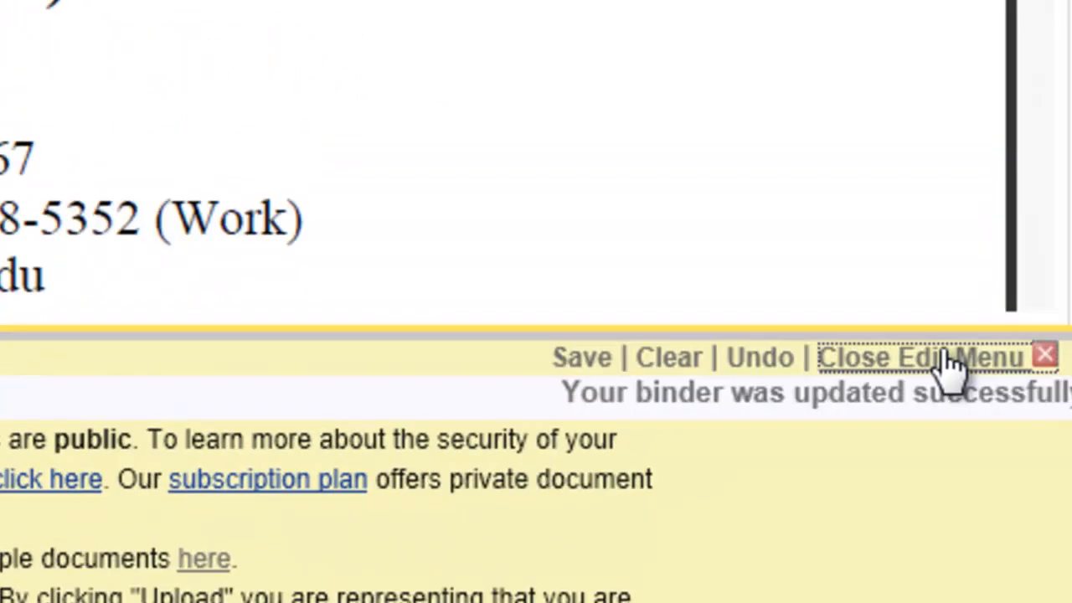
left_click(946, 188)
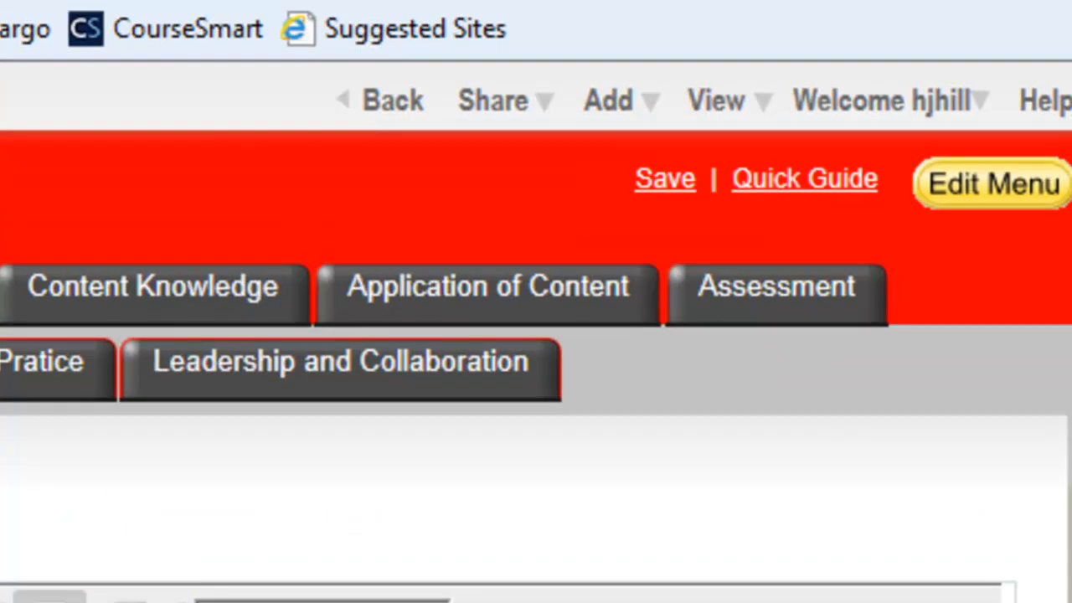
Present the binder to check the document in the Resume subtab, and return to the About Me page
left_click(722, 104)
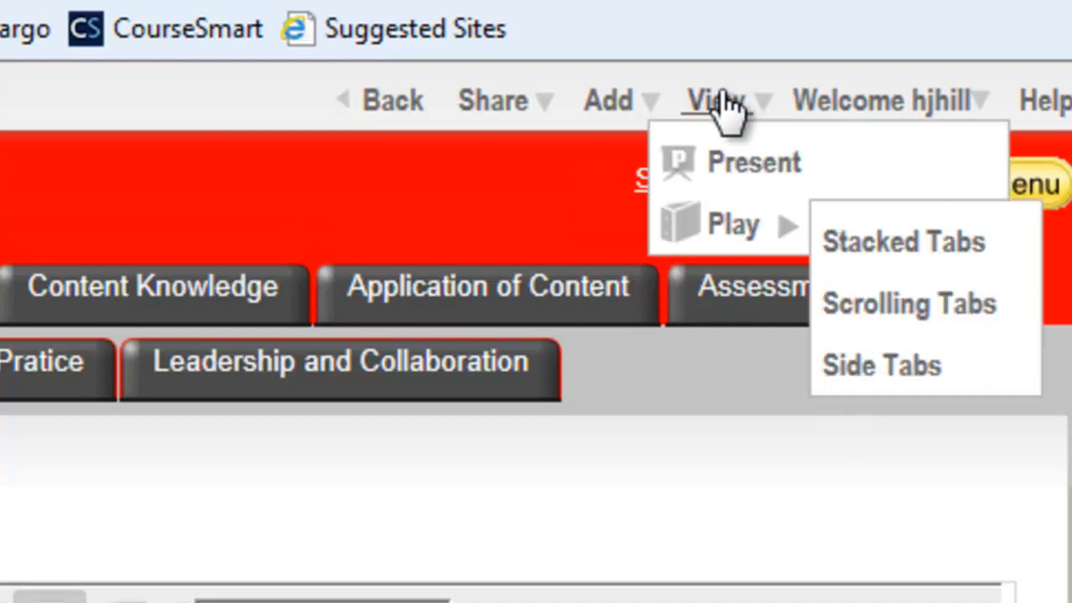
left_click(734, 160)
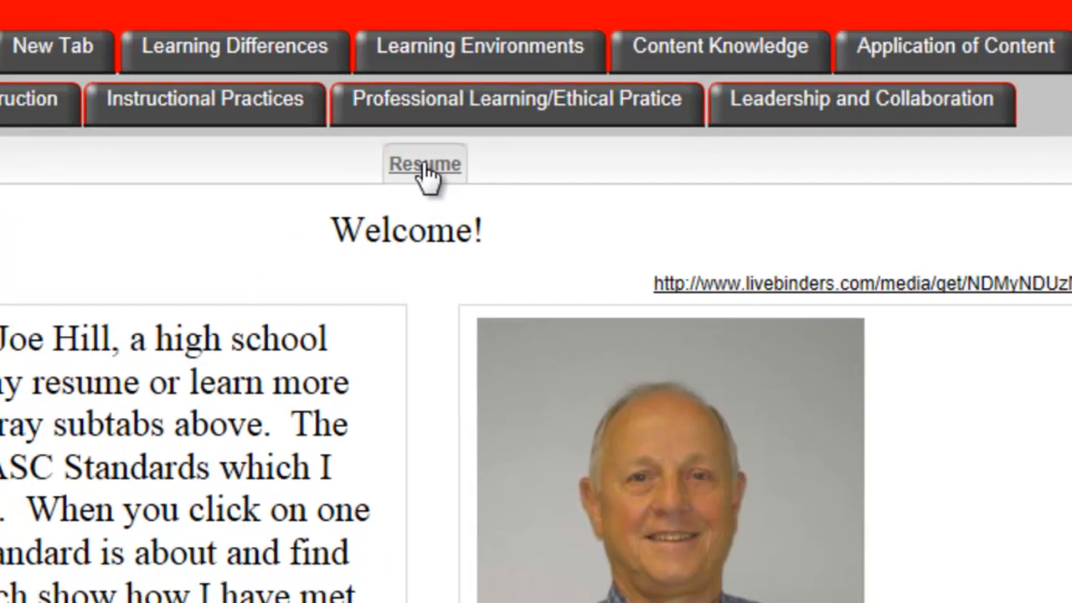
left_click(397, 178)
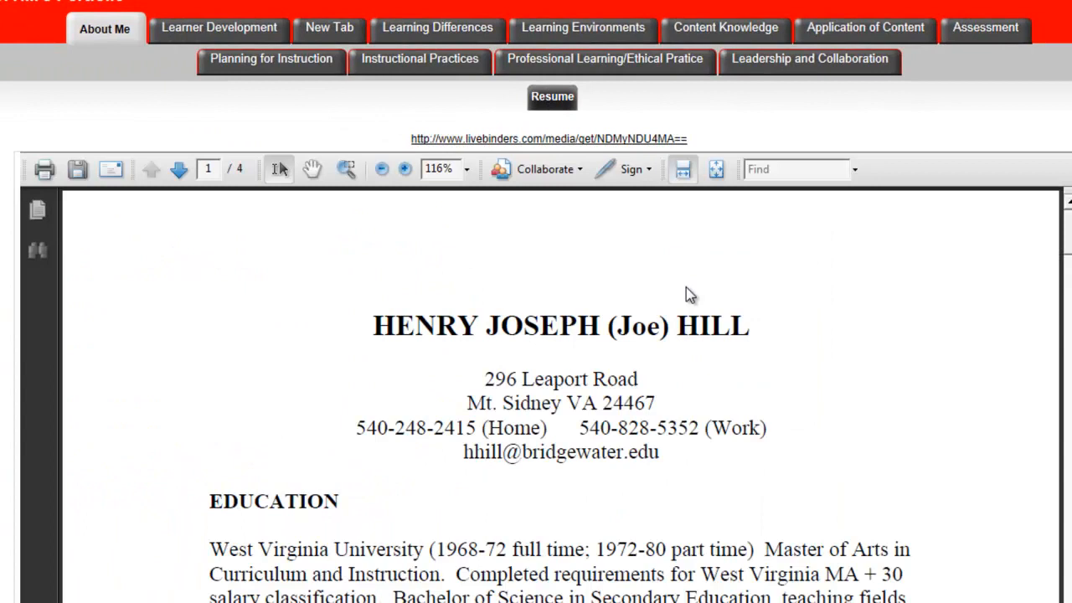
left_click(102, 35)
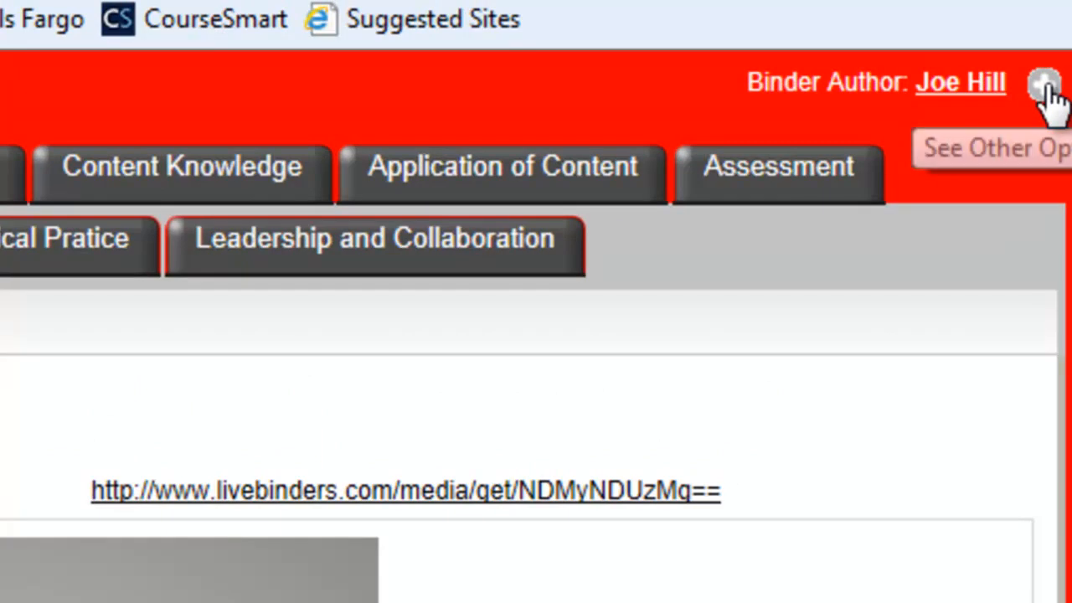
Reopen the binder for editing and add a second subtab named "Personal Info" under the About Me tab
left_click(1045, 87)
mouse_move(682, 130)
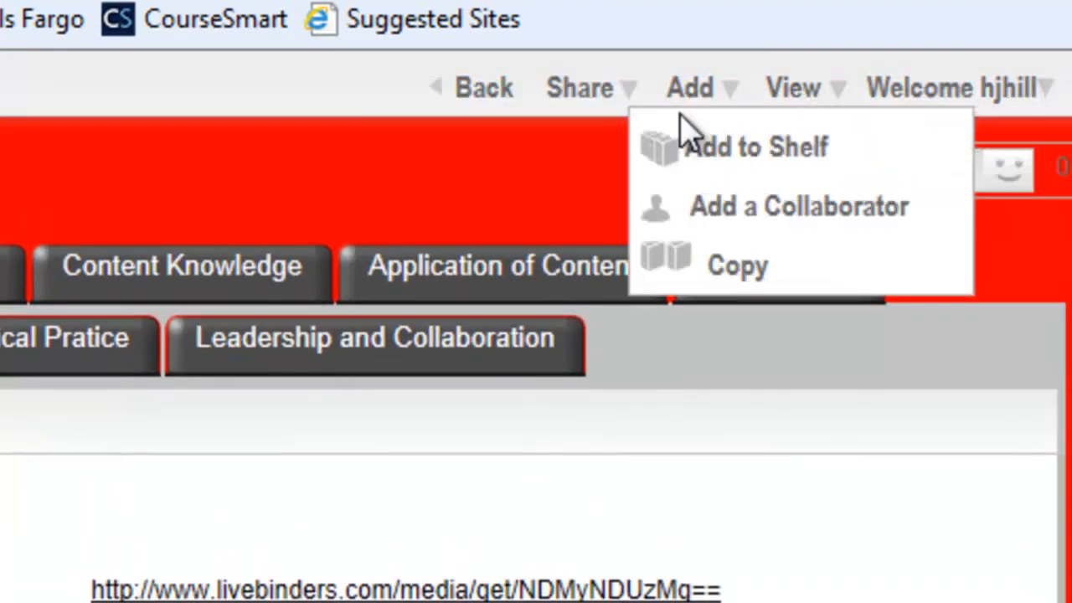
mouse_move(804, 111)
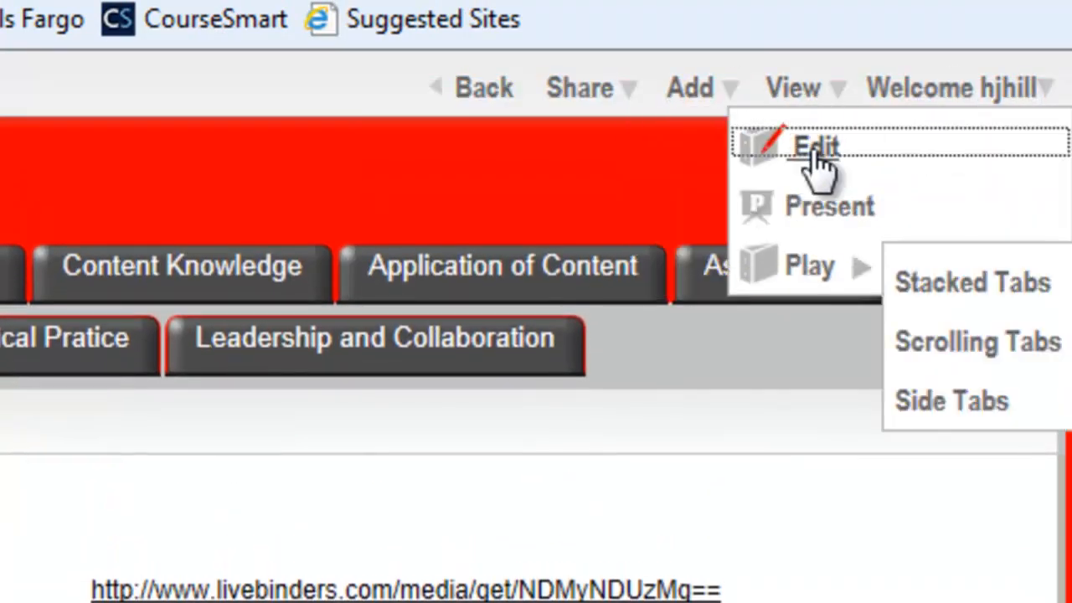
left_click(816, 159)
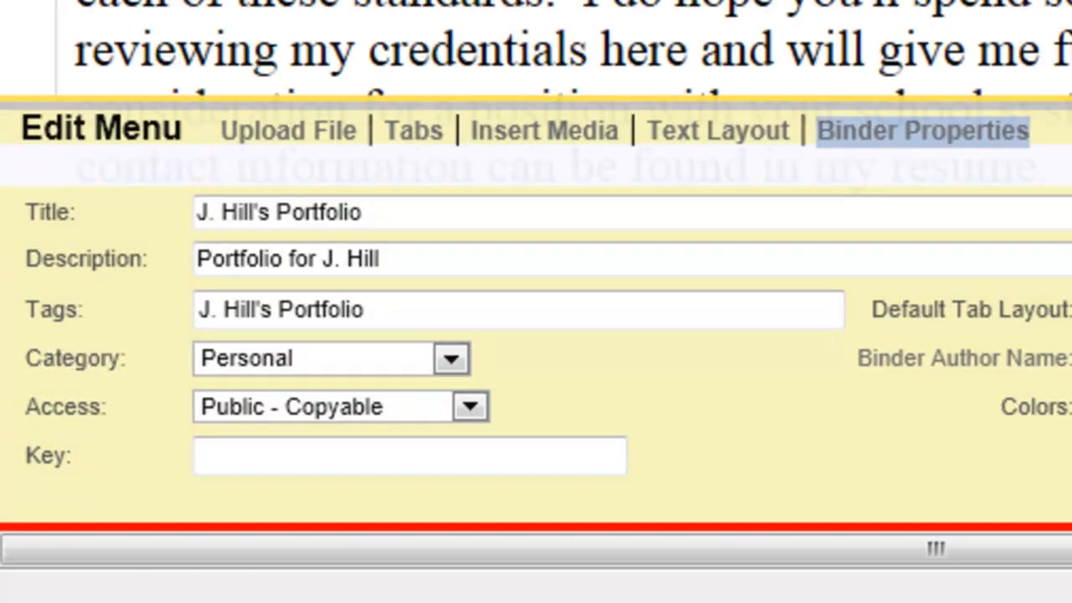
left_click(412, 134)
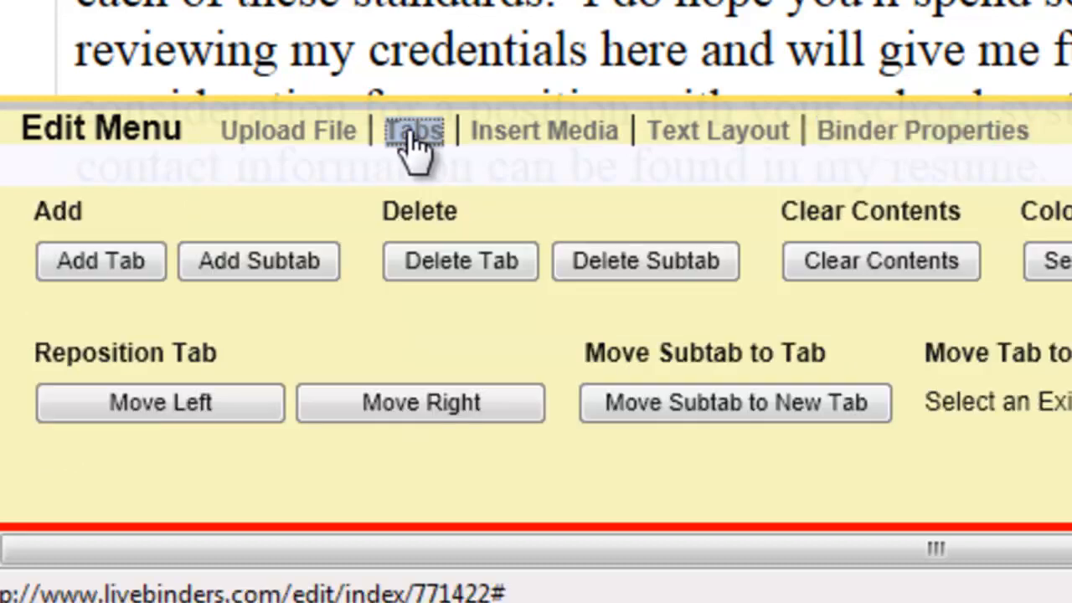
left_click(264, 266)
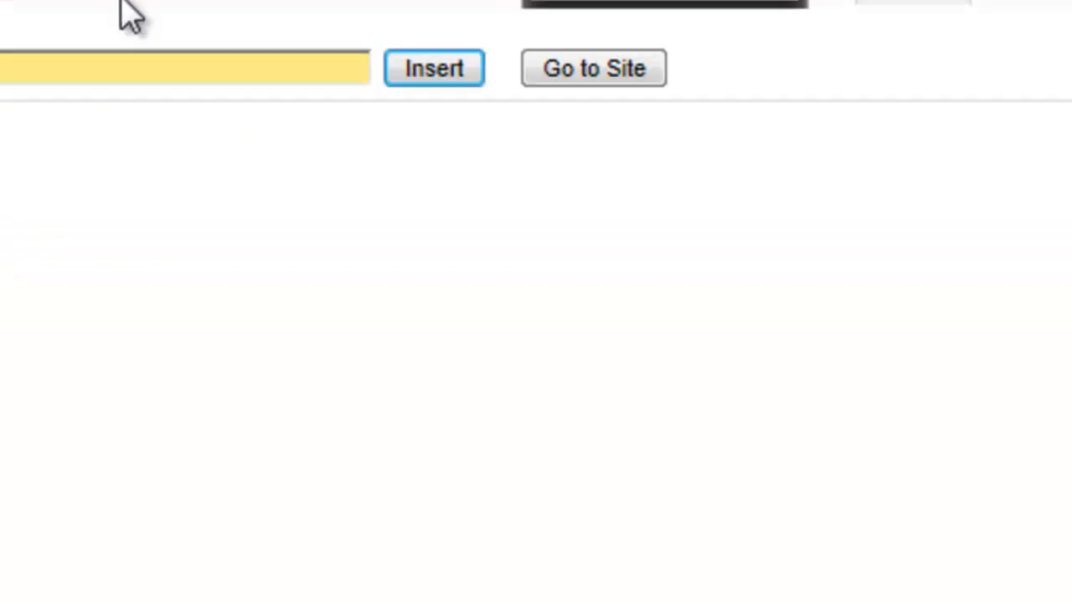
left_click_drag(671, 76, 513, 84)
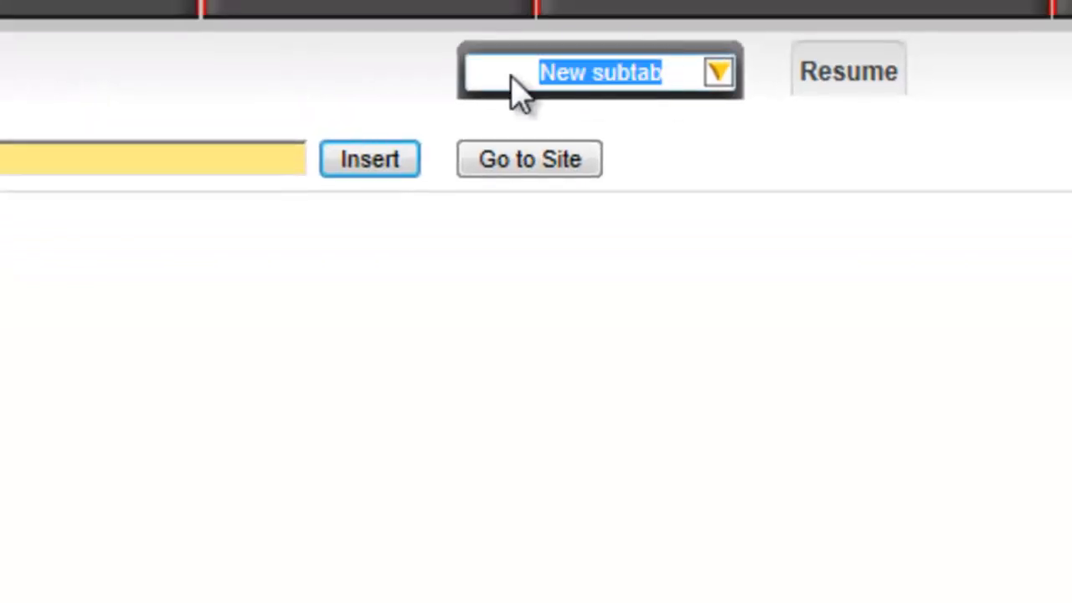
type("Personal Info")
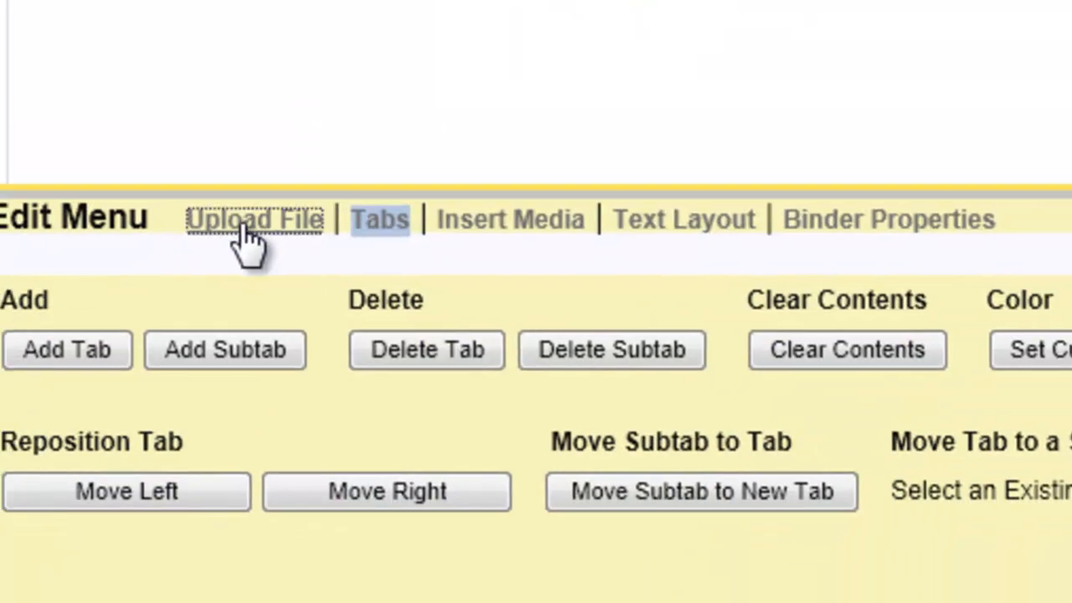
Upload the AboutMe PDF from the PortfolioFiles folder into the Personal Info subtab, and save the binder, closing the edit menu
left_click(251, 219)
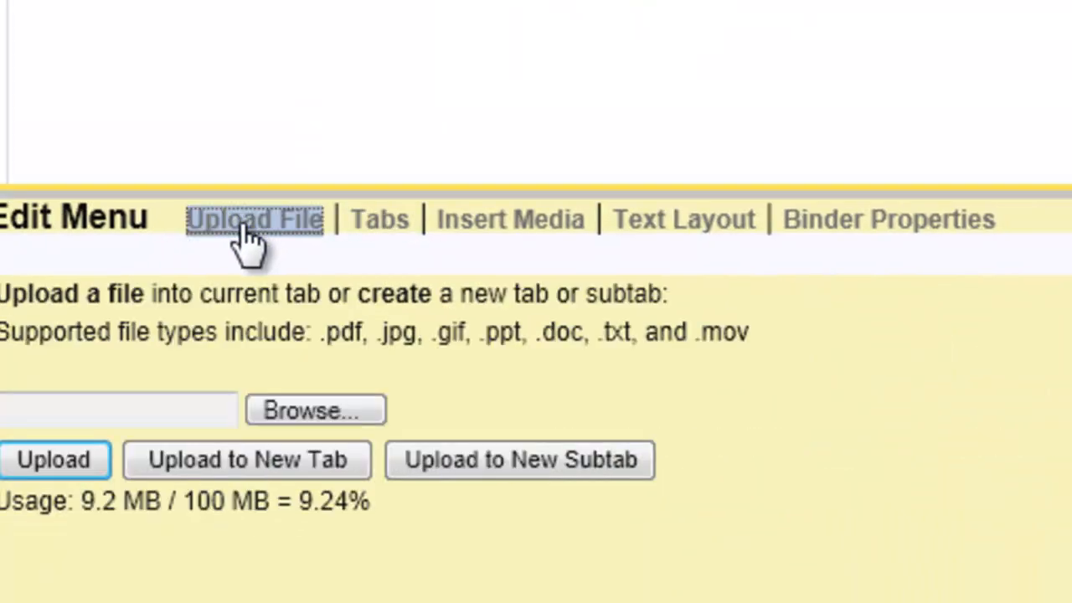
left_click(296, 410)
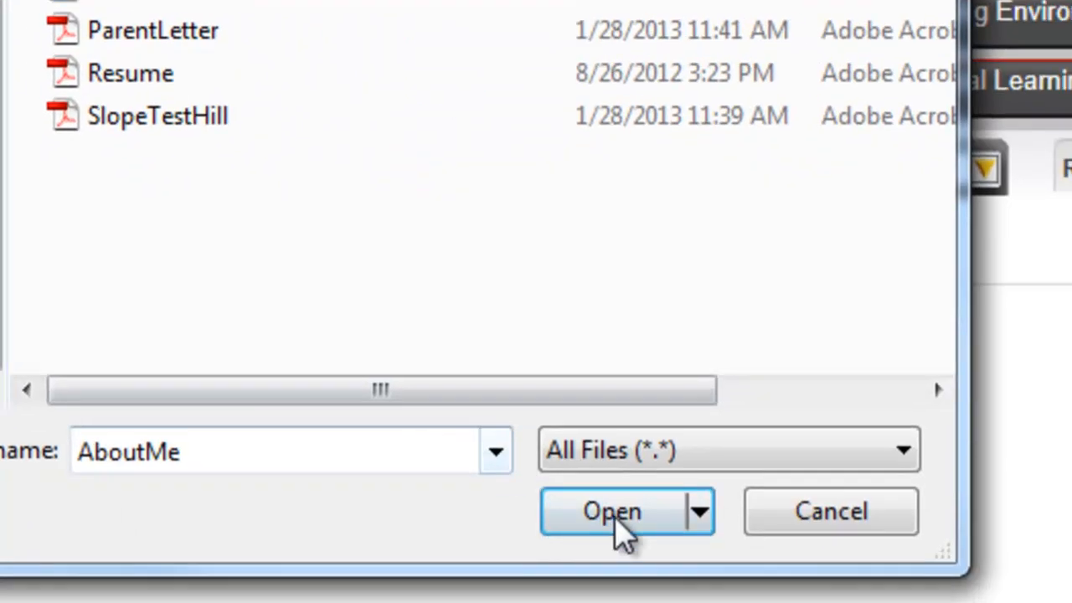
left_click(616, 516)
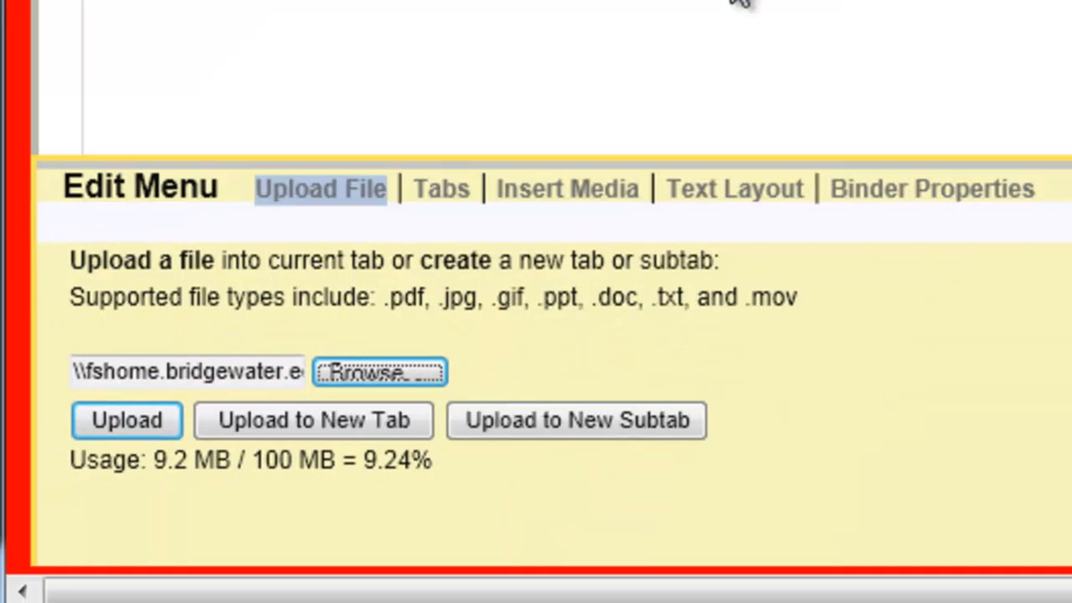
left_click(112, 429)
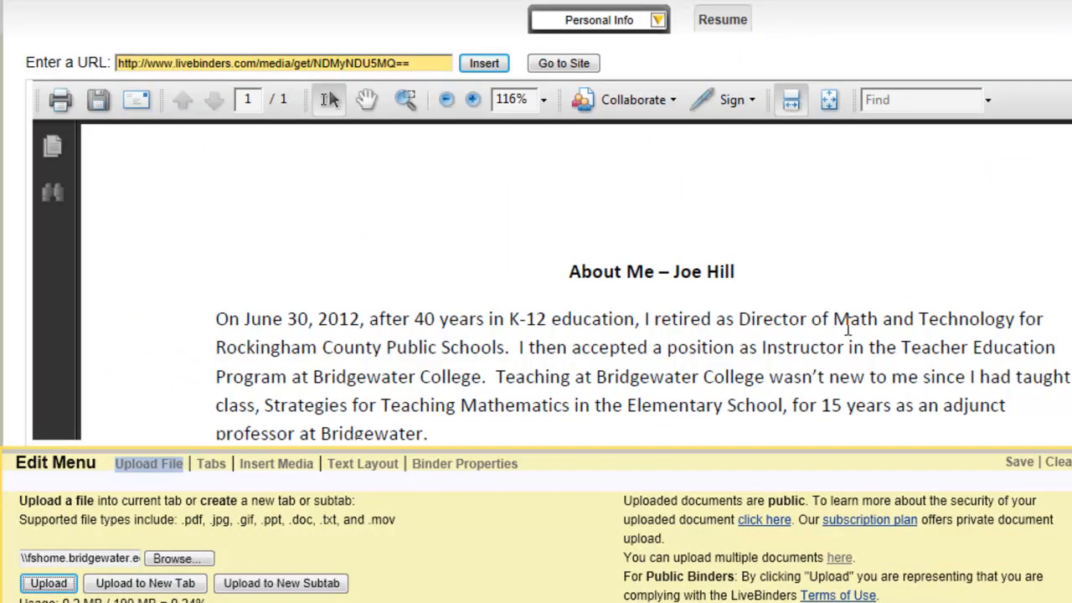
scroll(951, 311, "down", 5)
scroll(950, 310, "down", 4)
scroll(949, 318, "up", 6)
scroll(930, 350, "up", 3)
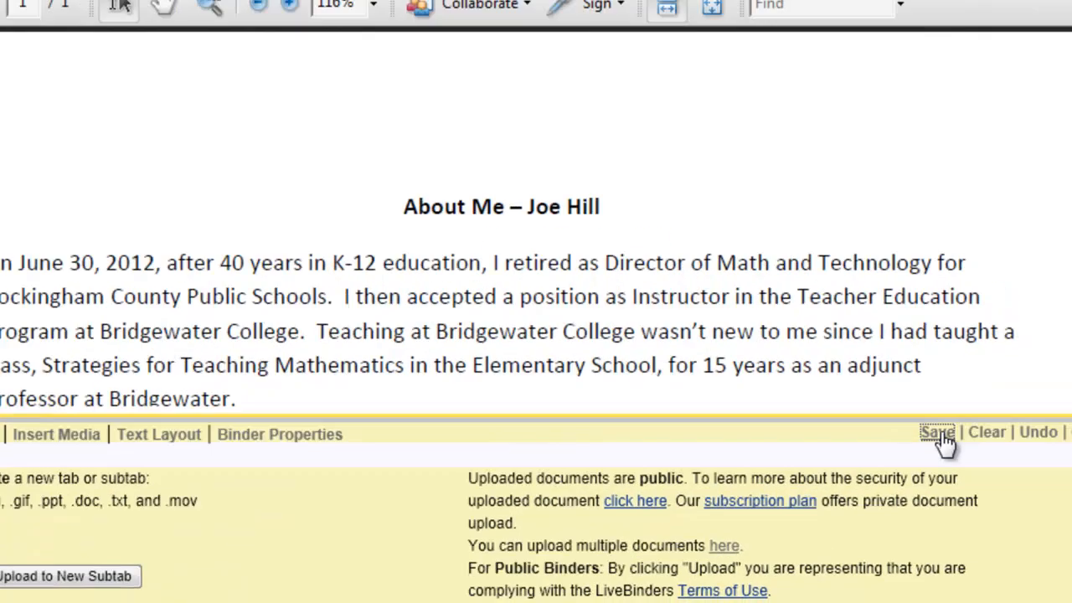
left_click(938, 434)
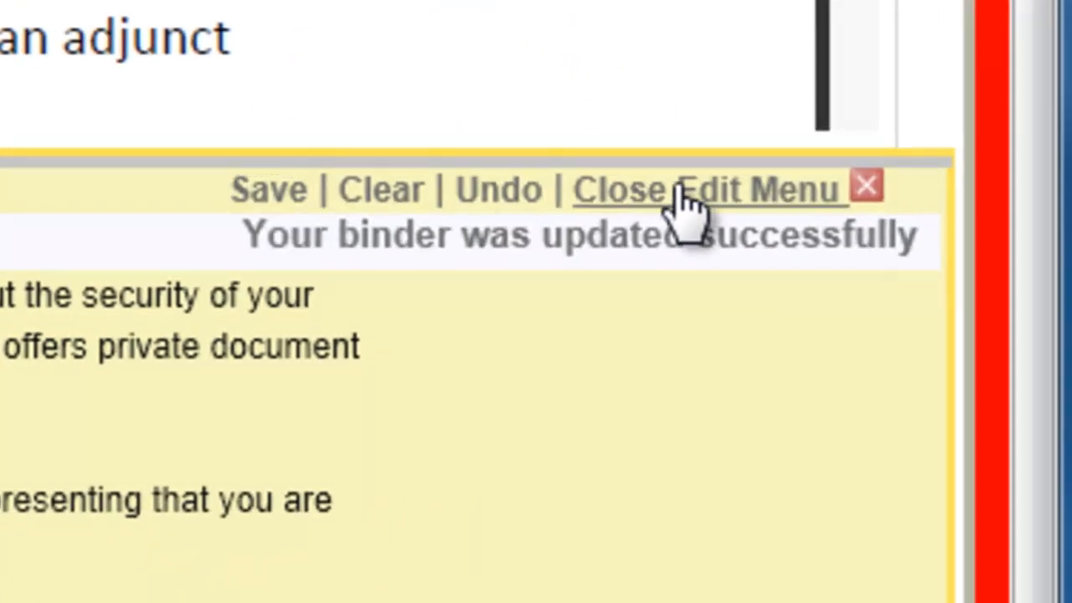
left_click(685, 206)
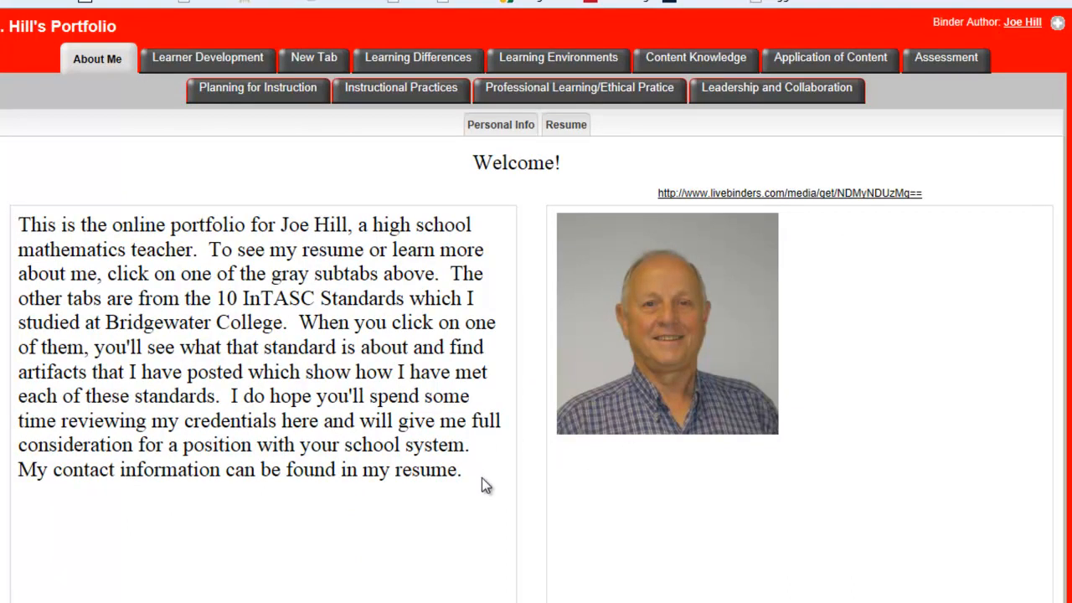
Check the documents in the Personal Info and Resume subtabs of the presented binder, and return to the About Me page
left_click(503, 125)
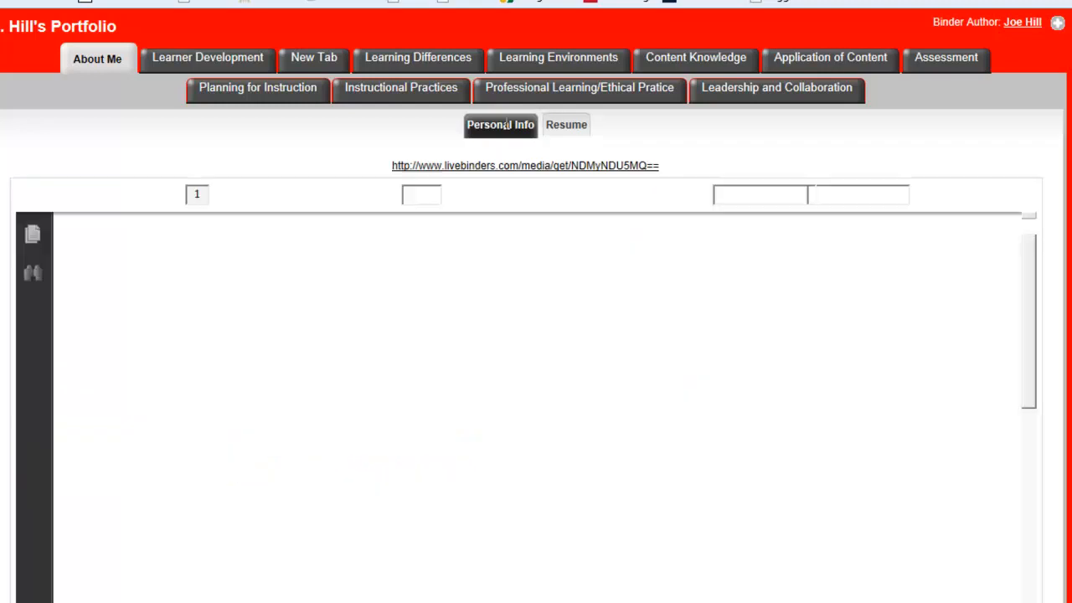
left_click(568, 125)
left_click(502, 127)
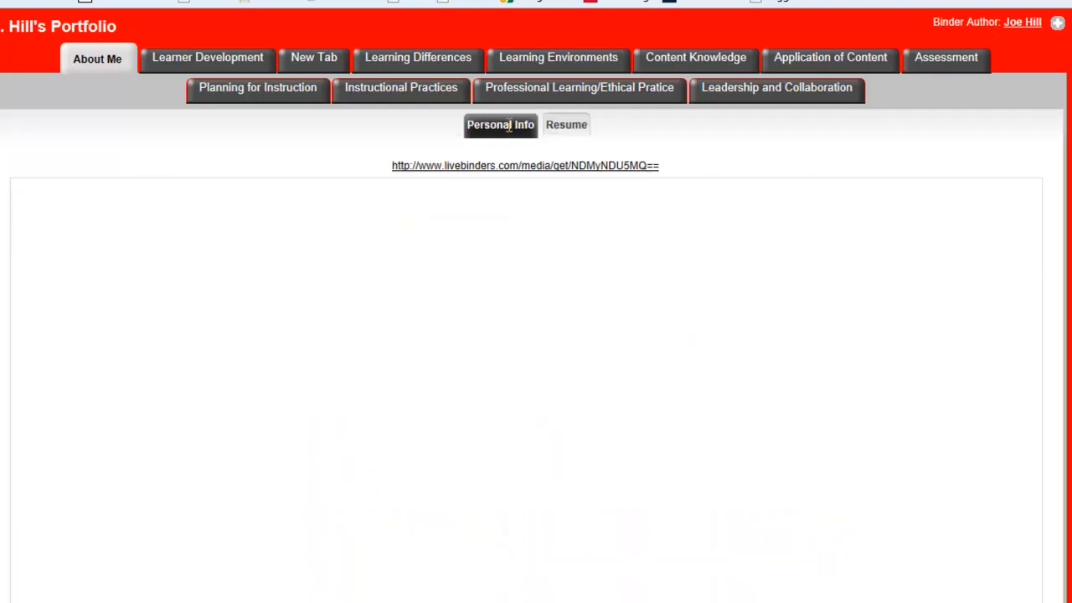
scroll(325, 226, "down", 3)
scroll(325, 226, "up", 3)
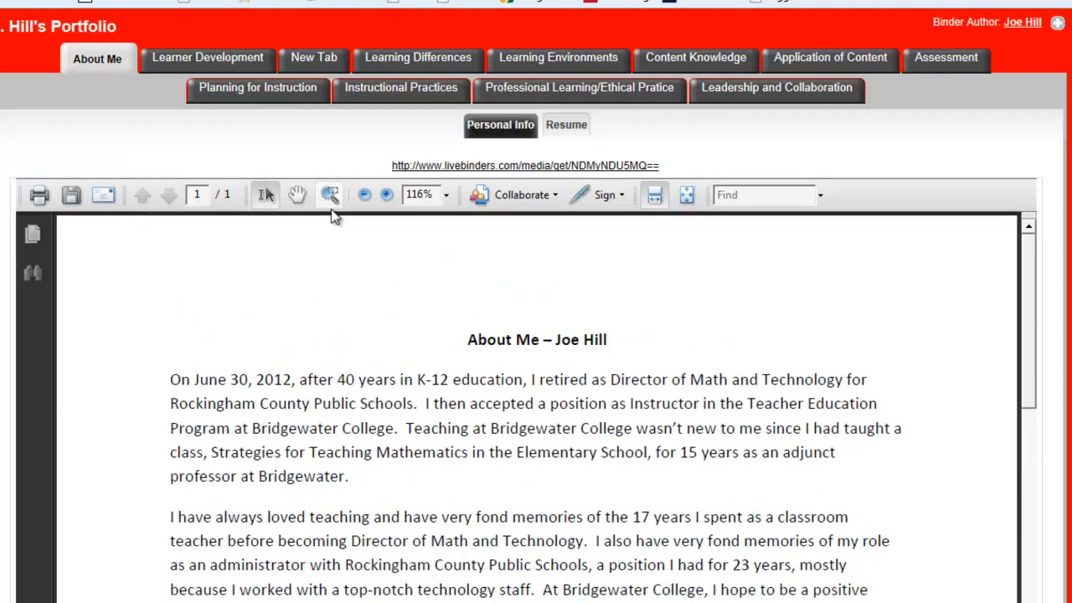
left_click(92, 70)
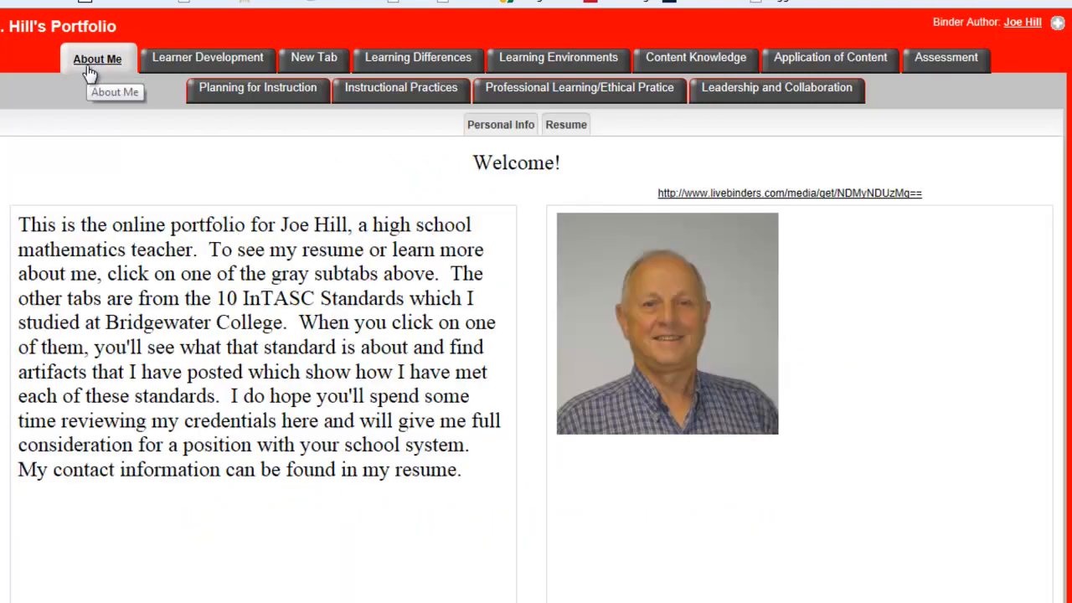